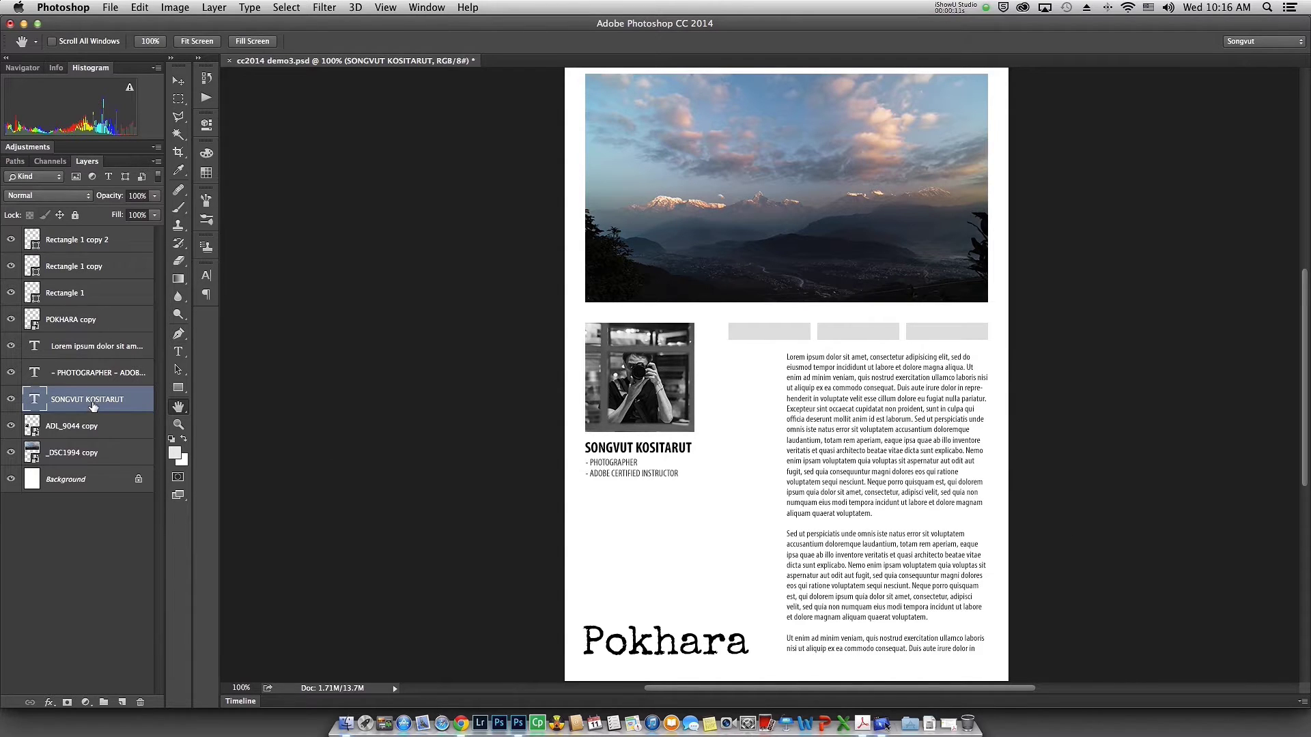
left_click(11, 399)
left_click(11, 399)
left_click(179, 351)
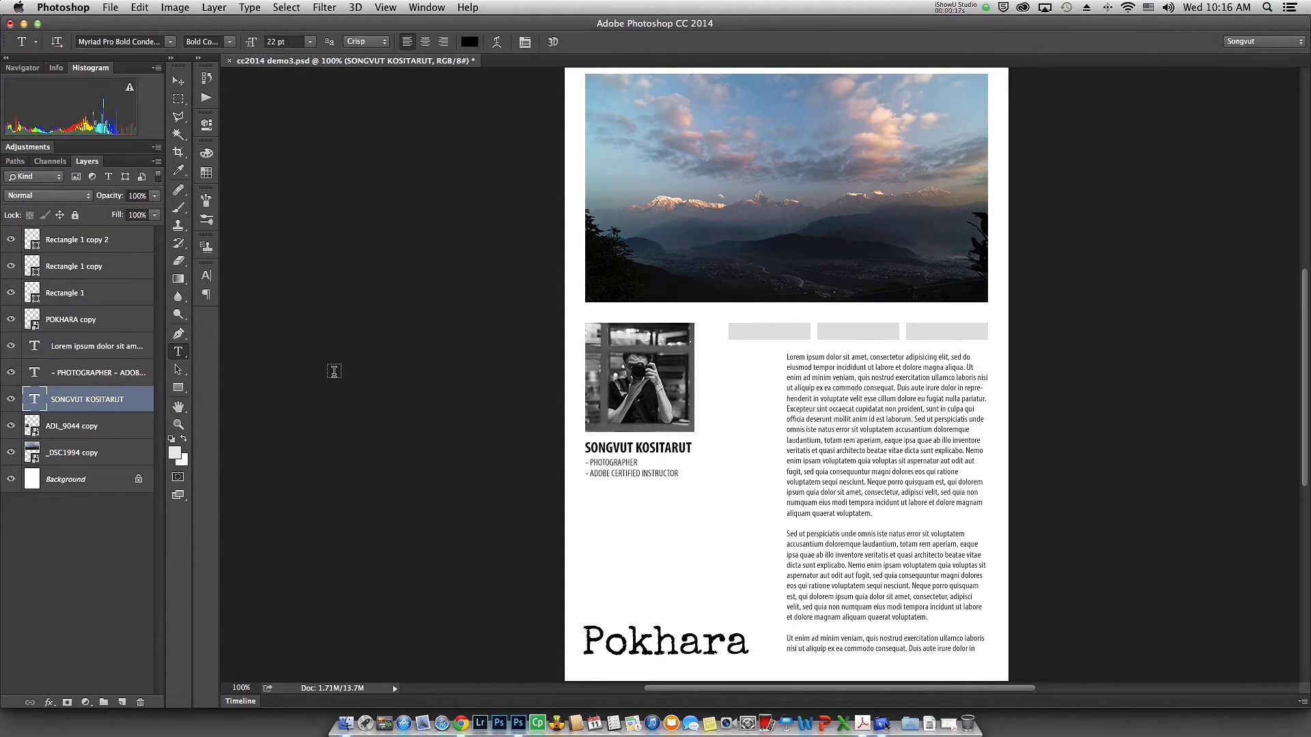
left_click(170, 42)
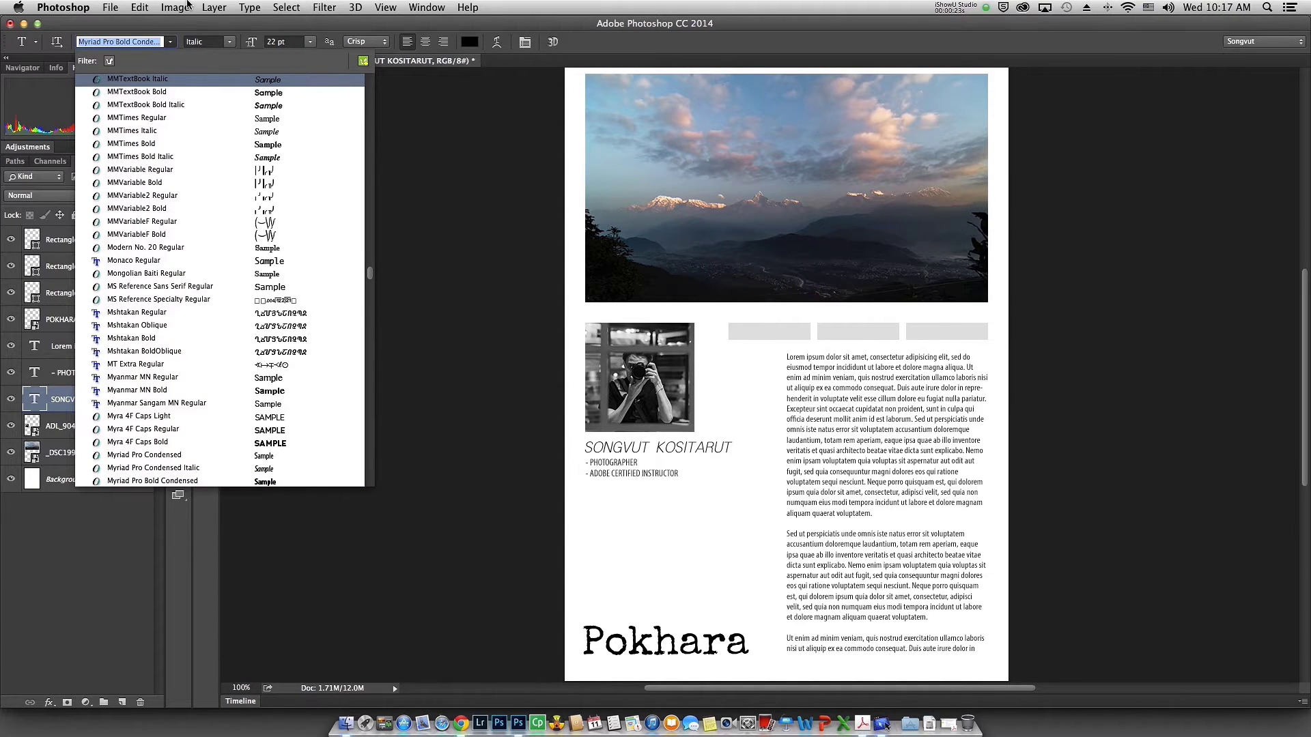
key("Down")
key("Down")
key("Down")
key("Down")
key("Down")
key("Down")
key("Down")
key("Up")
key("Up")
key("Up")
key("Up")
key("Up")
key("Up")
key("Up")
type("blod")
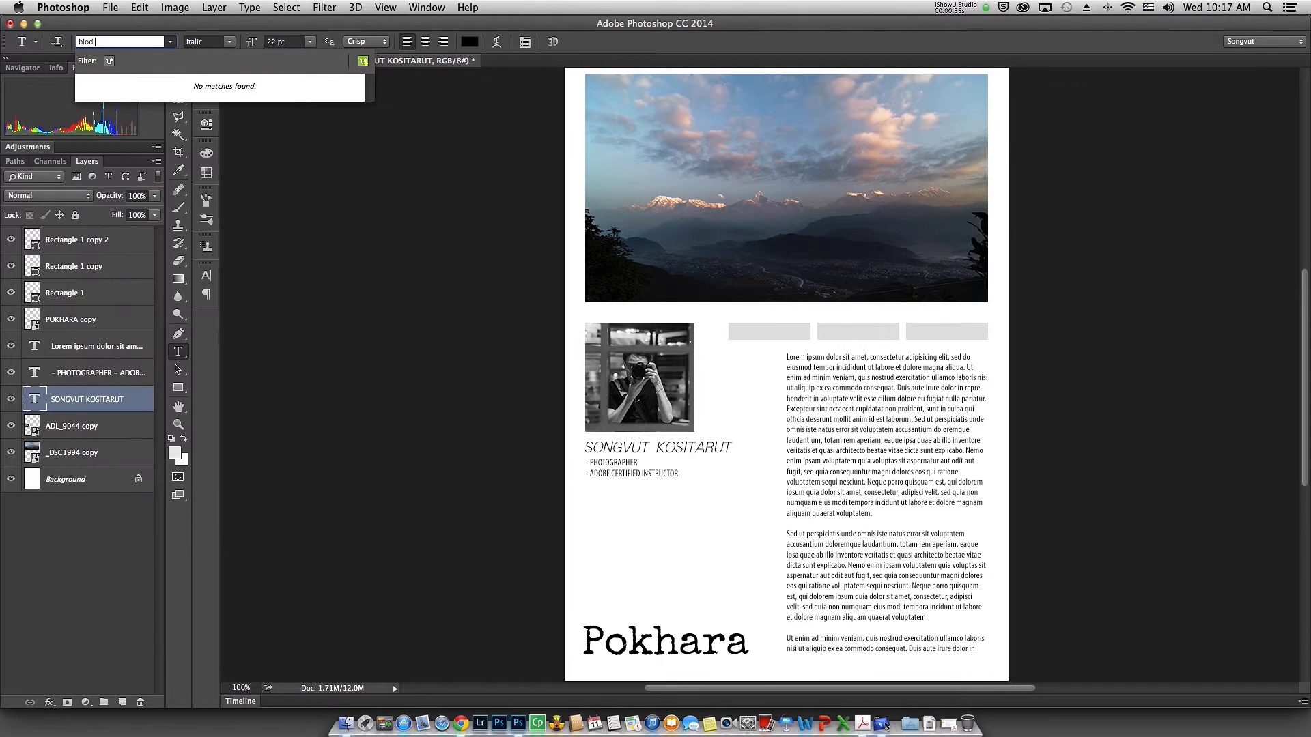
type(" condens")
key("BackSpace")
key("BackSpace")
key("BackSpace")
key("BackSpace")
key("BackSpace")
key("BackSpace")
key("BackSpace")
key("BackSpace")
key("BackSpace")
key("BackSpace")
type("old conde")
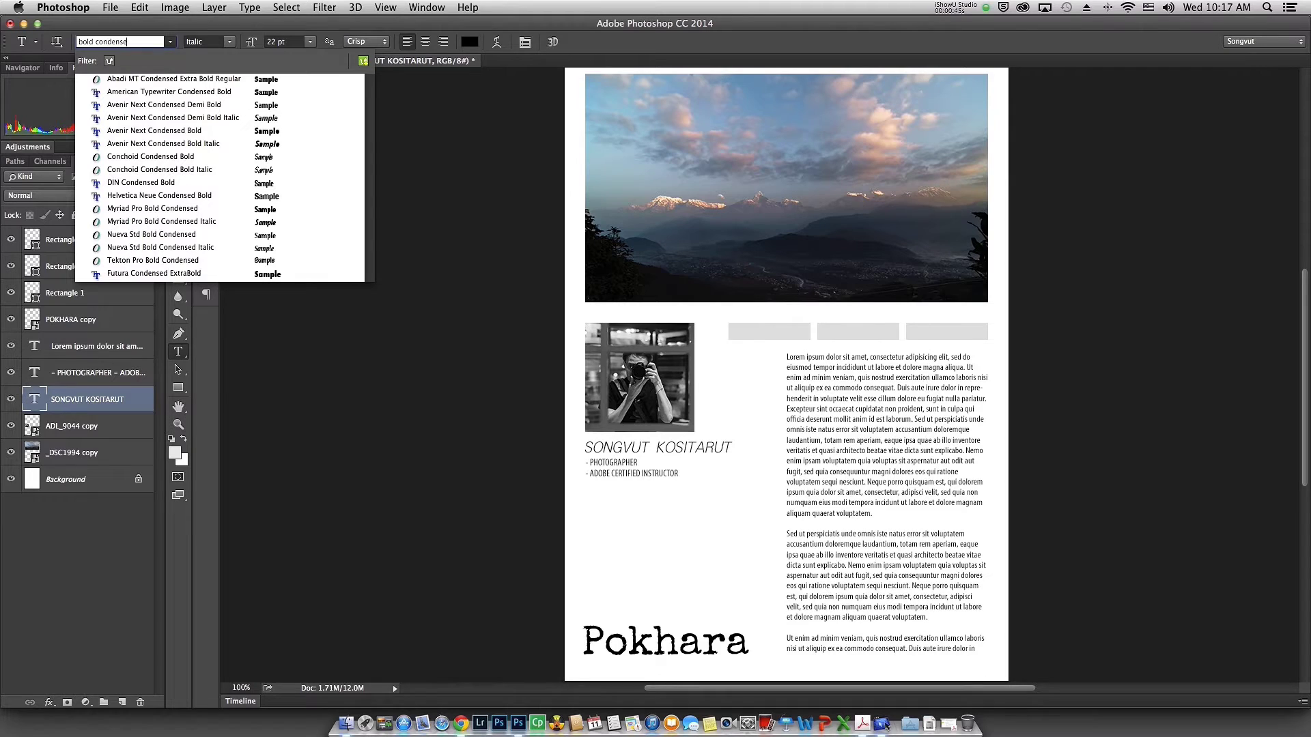
type("nse")
key("Down")
key("Down")
key("Down")
key("Down")
key("Down")
key("Down")
key("Down")
key("Down")
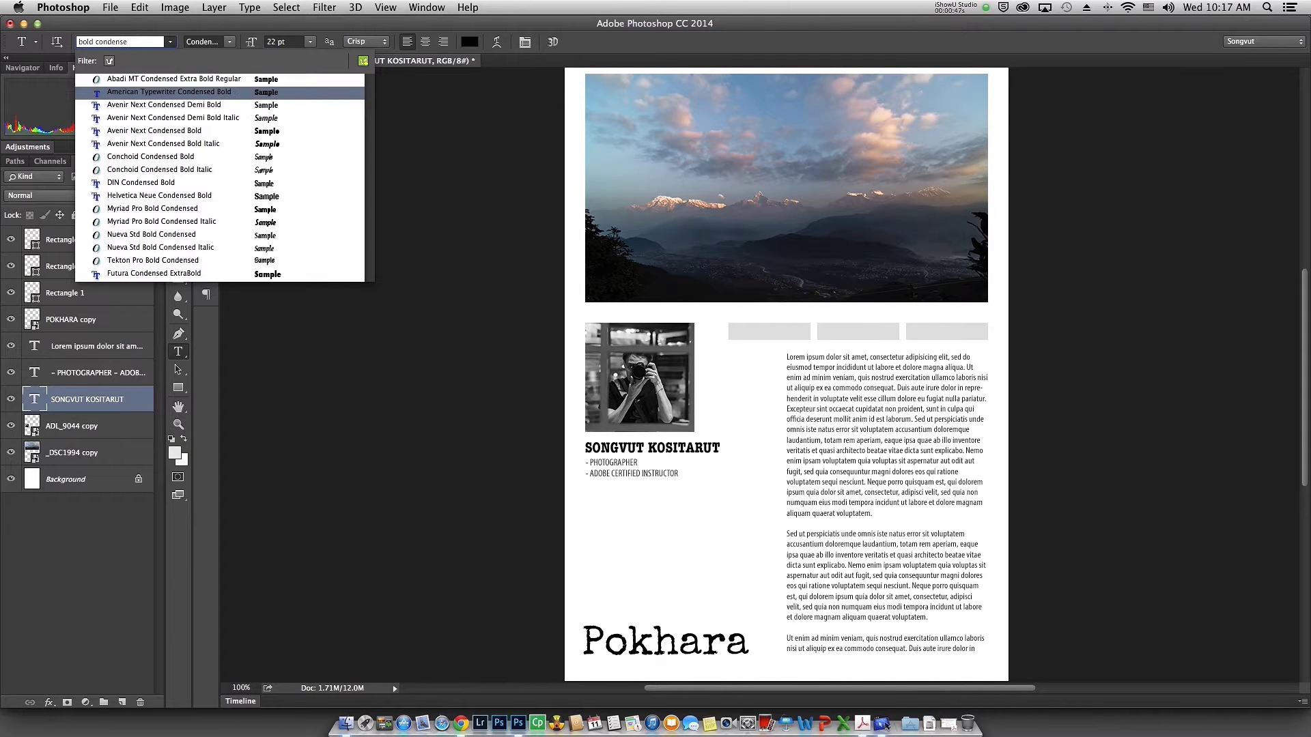
key("Down")
key("Down")
key("Down")
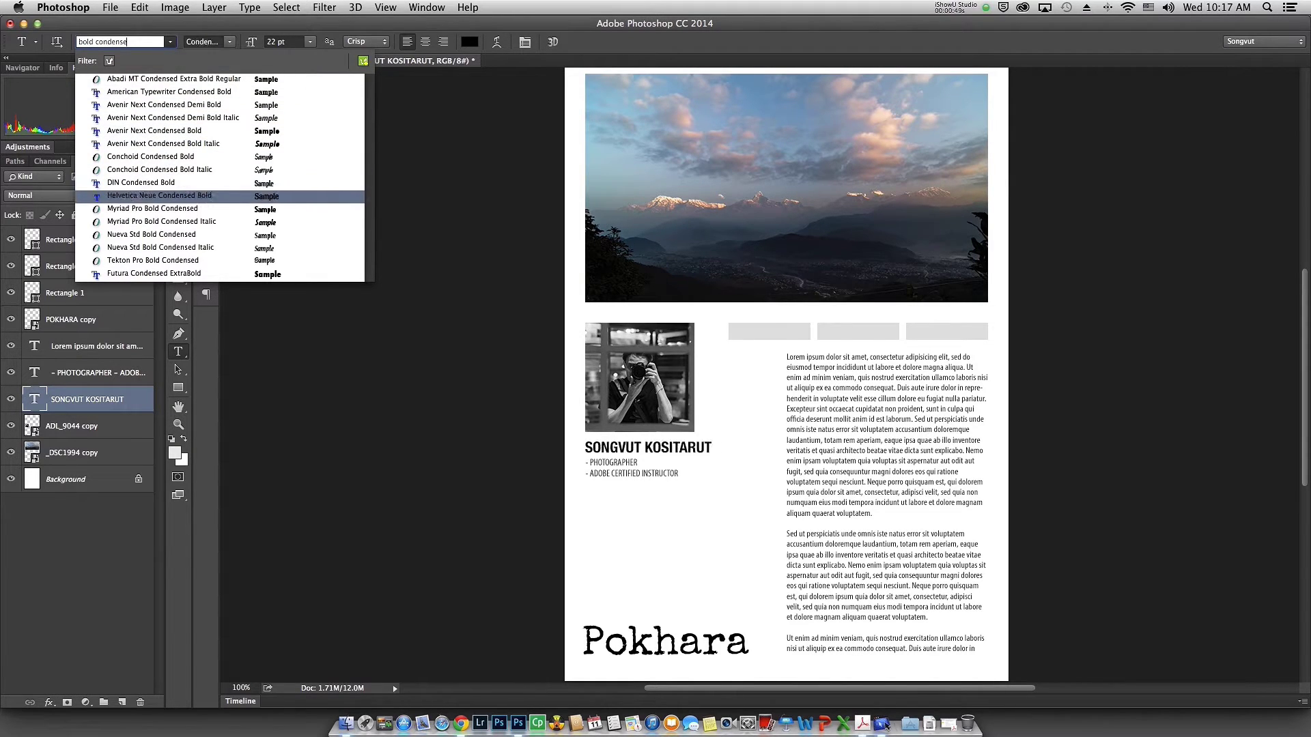
key("Down")
key("Down")
key("Down")
key("Down")
key("Down")
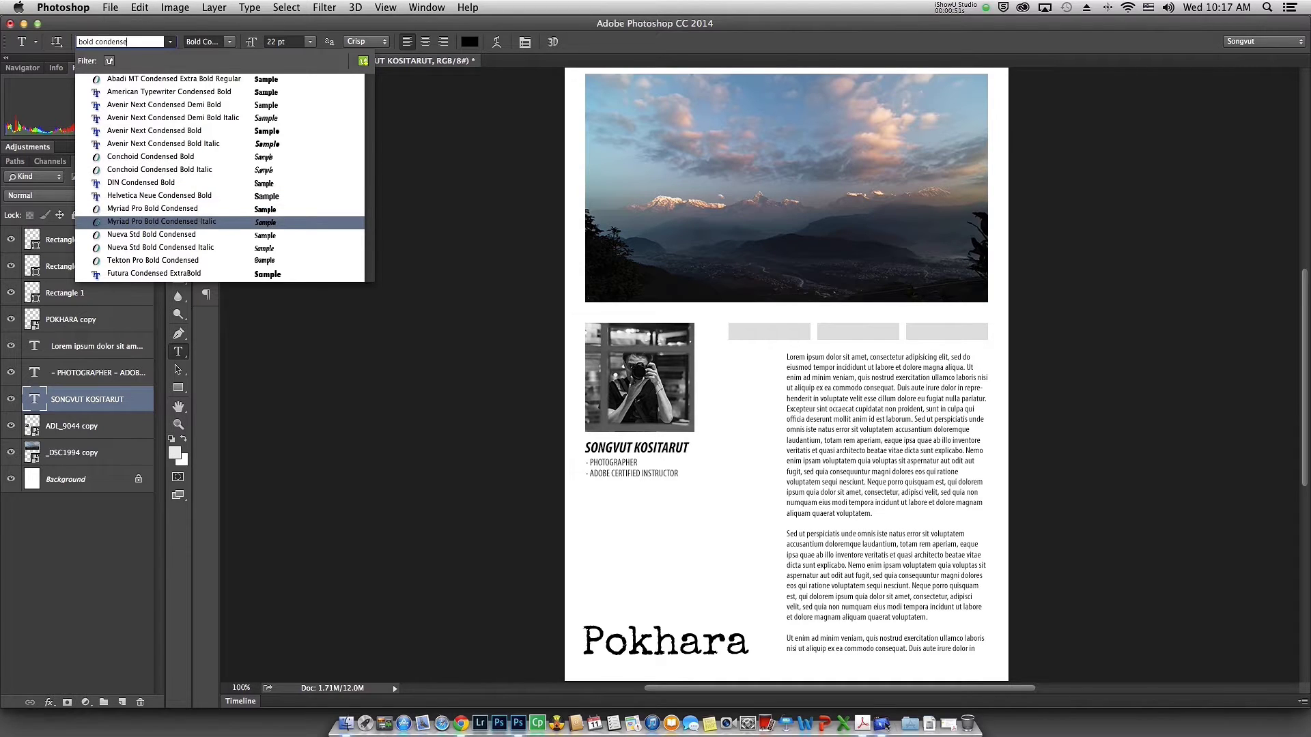
key("Up")
key("Up")
key("Up")
key("Up")
key("Up")
key("Up")
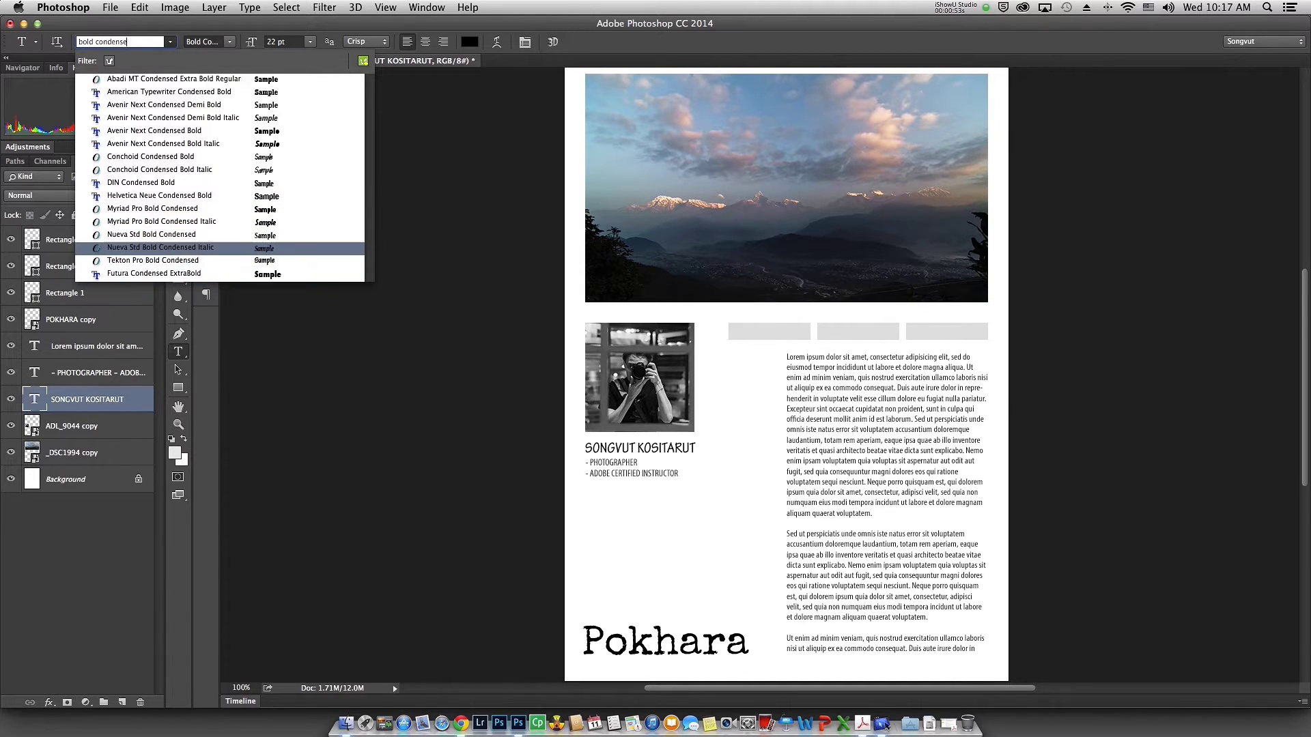
key("Down")
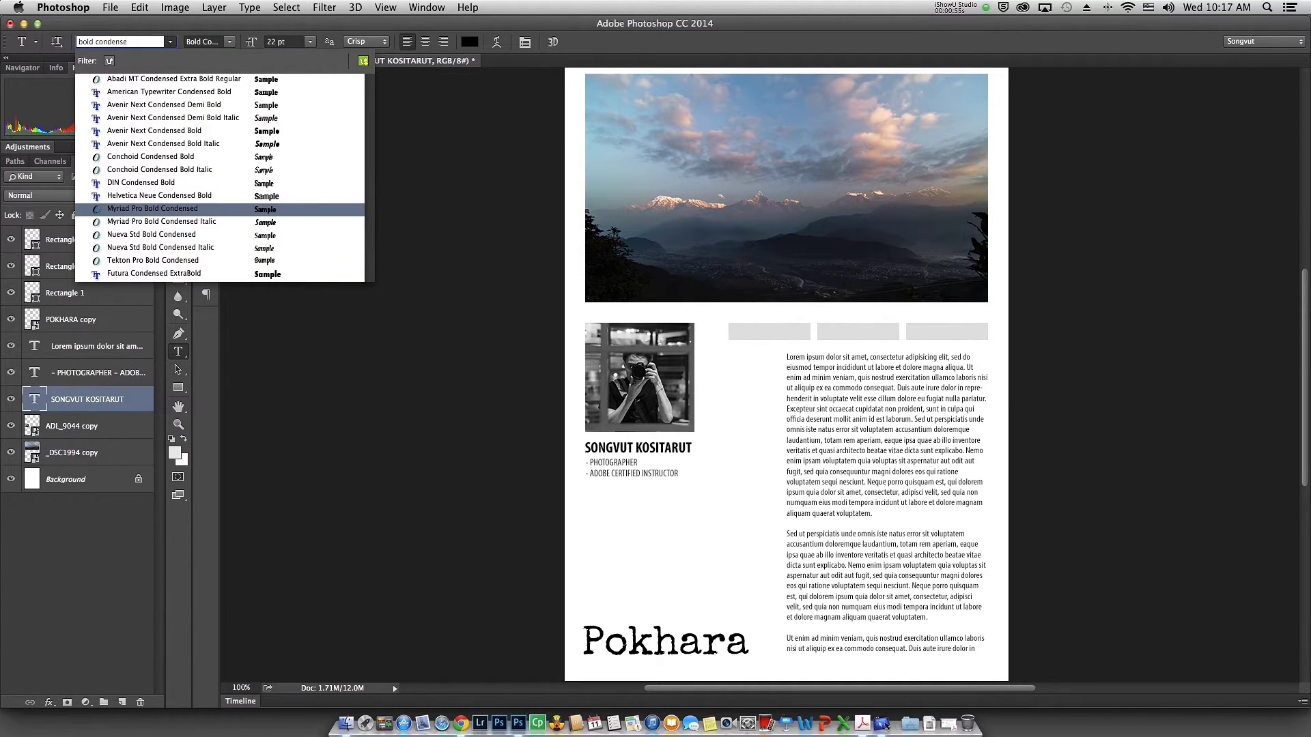
key("Up")
key("Up")
key("Up")
key("Up")
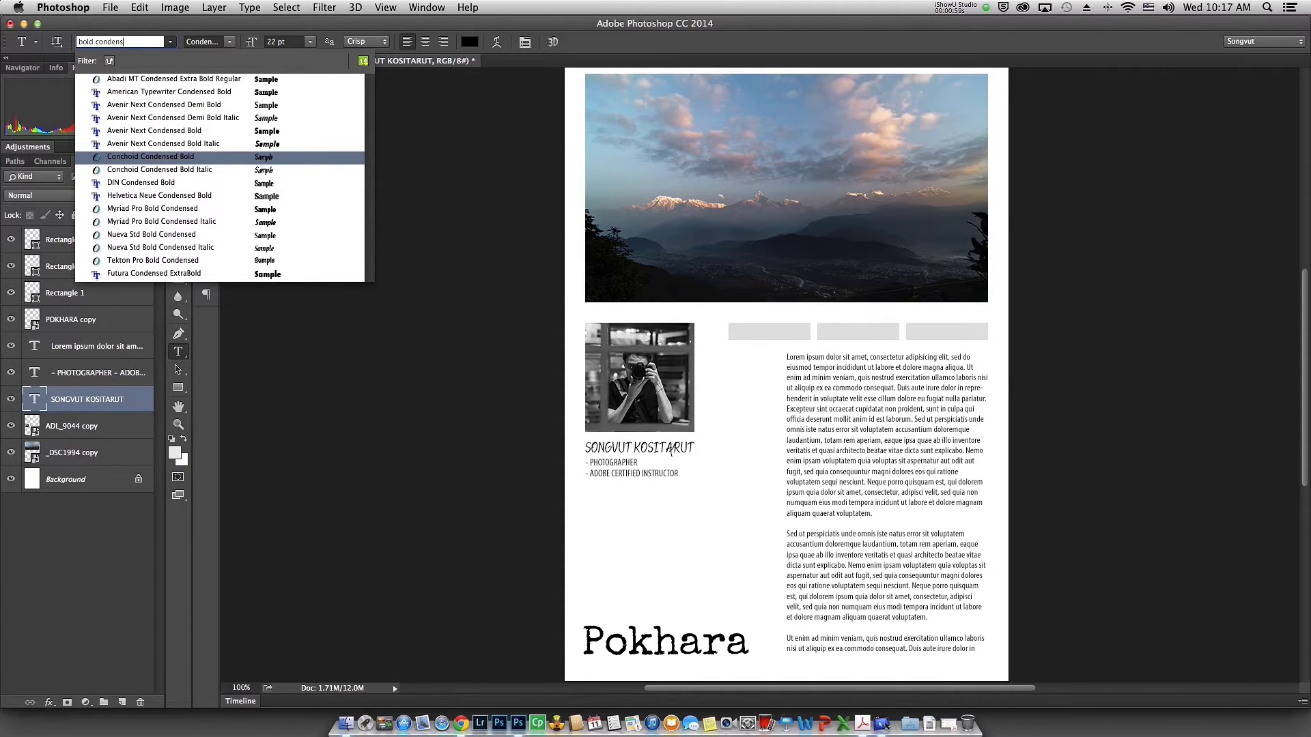
key("BackSpace")
key("BackSpace")
key("BackSpace")
key("BackSpace")
key("BackSpace")
key("BackSpace")
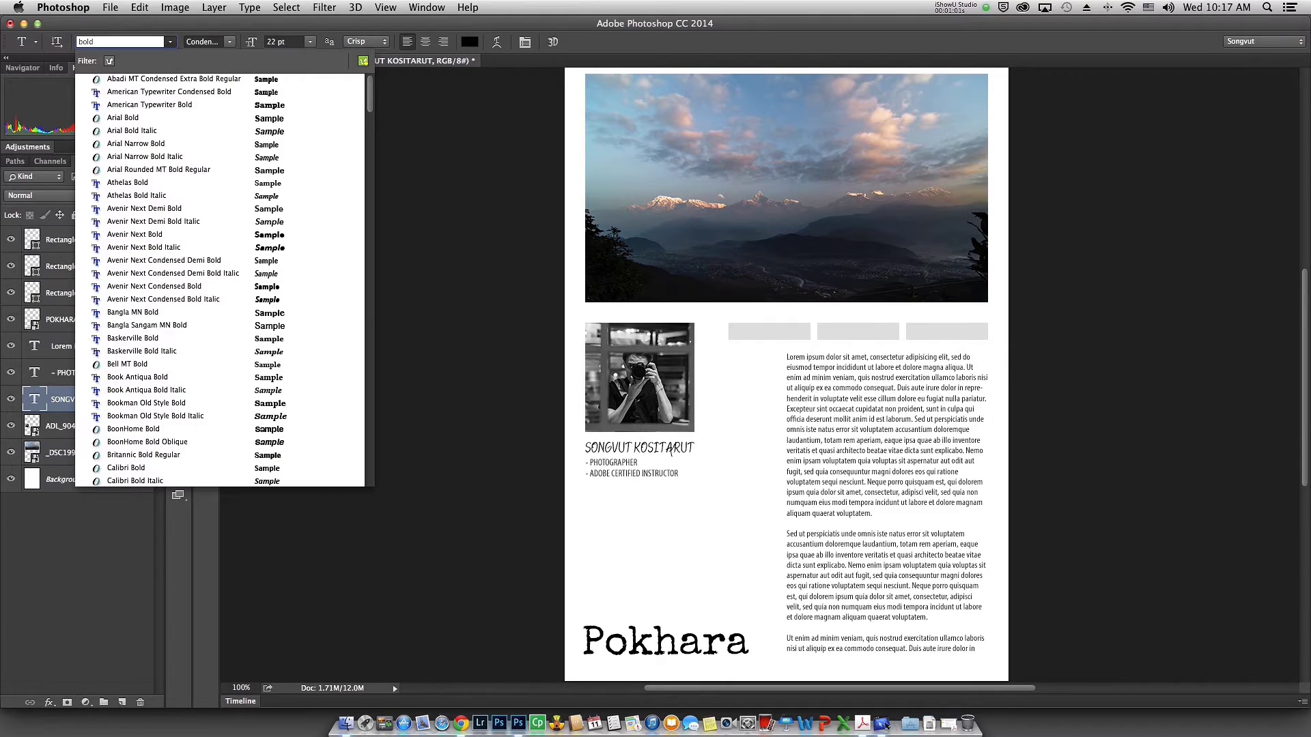
key("Escape")
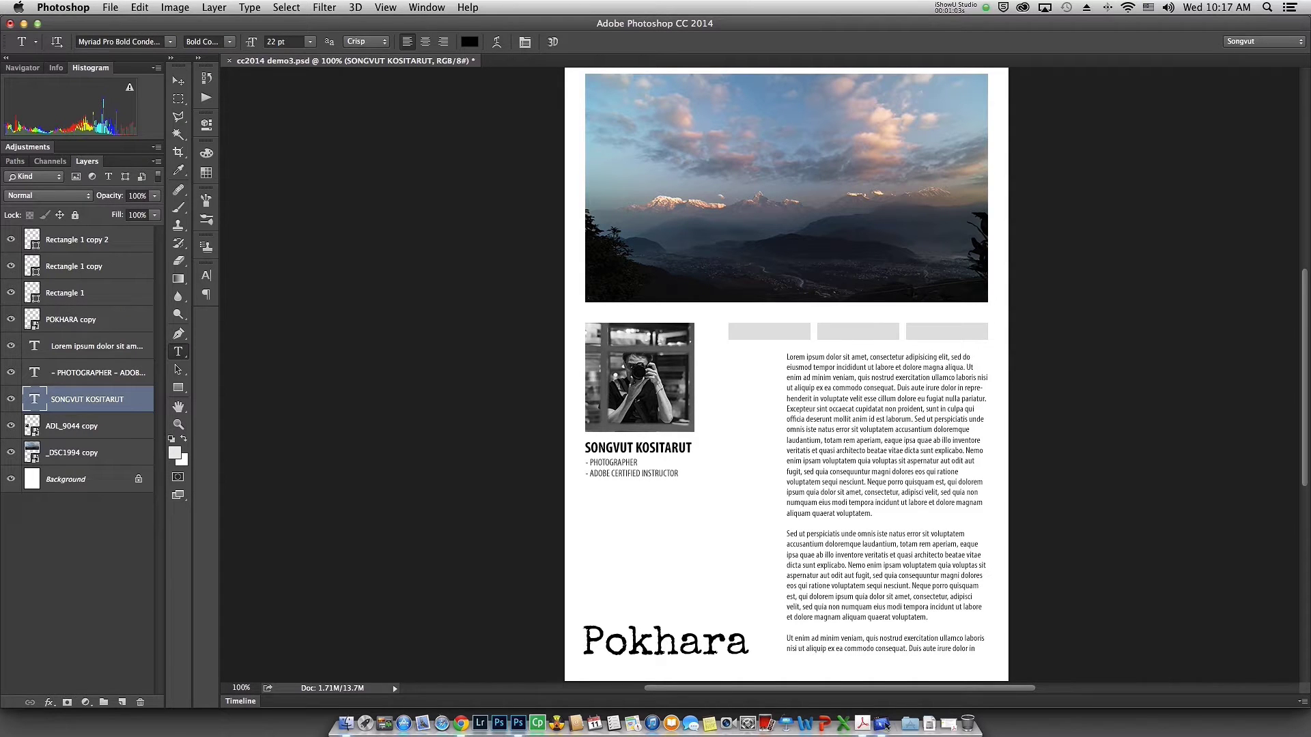
Step: Filter the font list to Typekit fonts and preview bold options like Enzo OT Bold and Source Serif Pro Bold
left_click(170, 42)
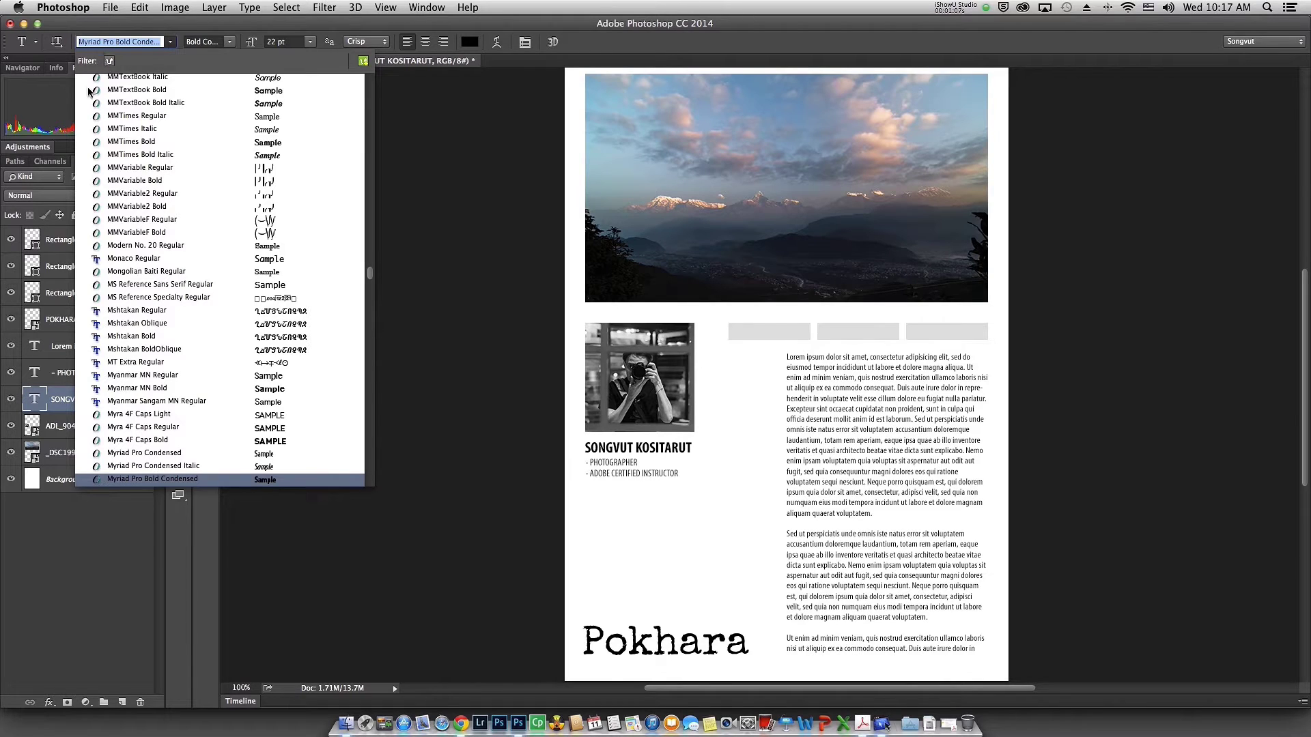
left_click(109, 61)
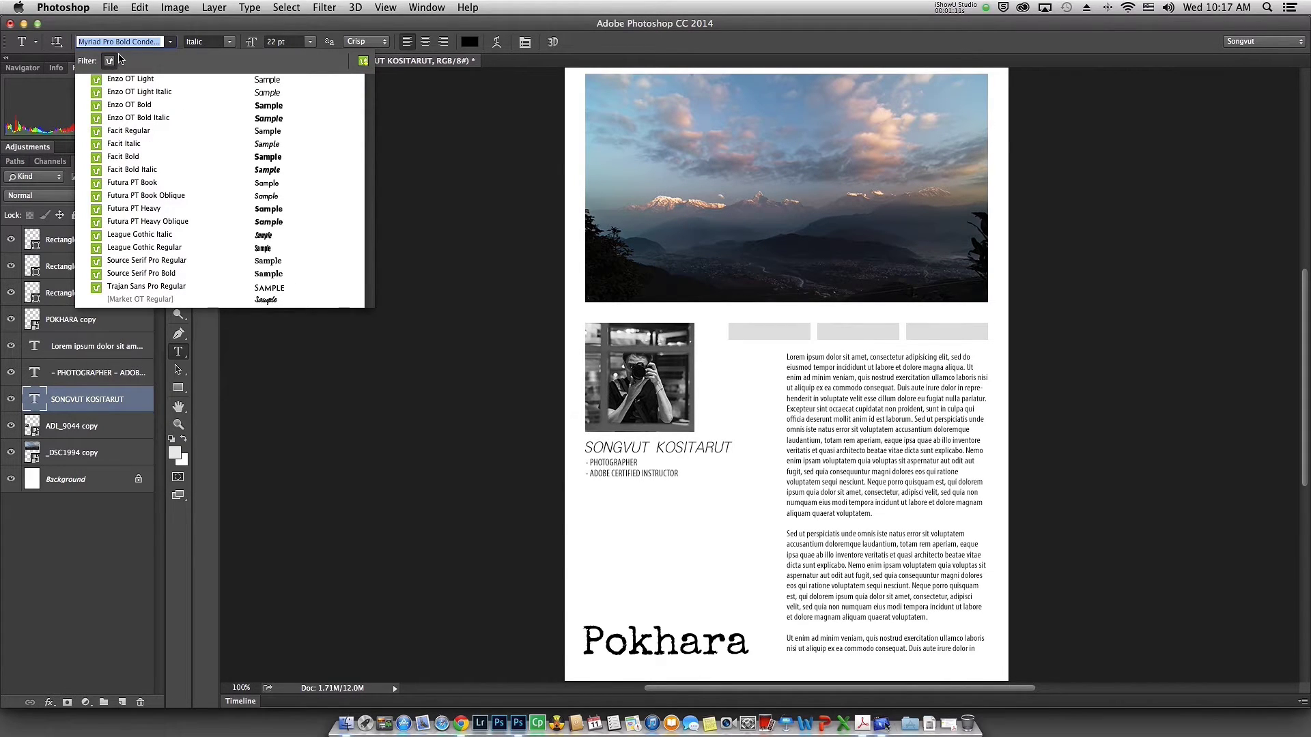
type("bold")
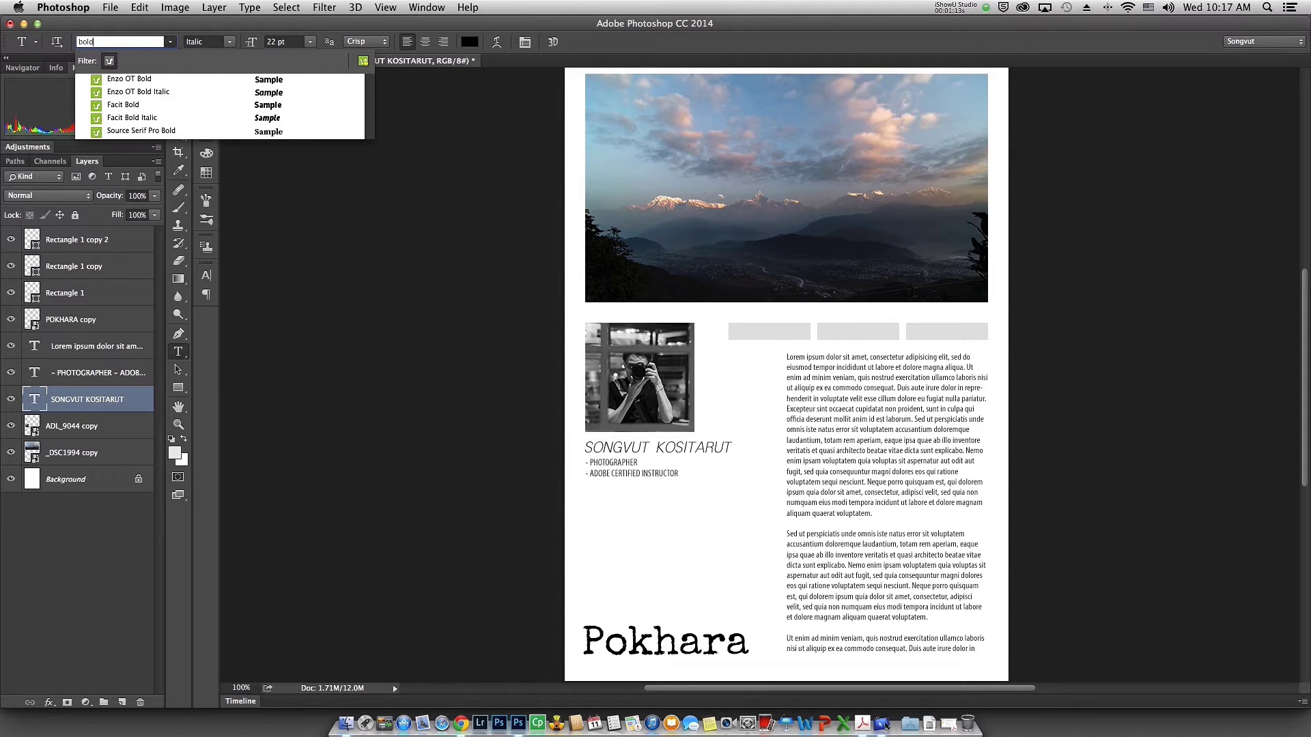
key("BackSpace")
key("BackSpace")
key("BackSpace")
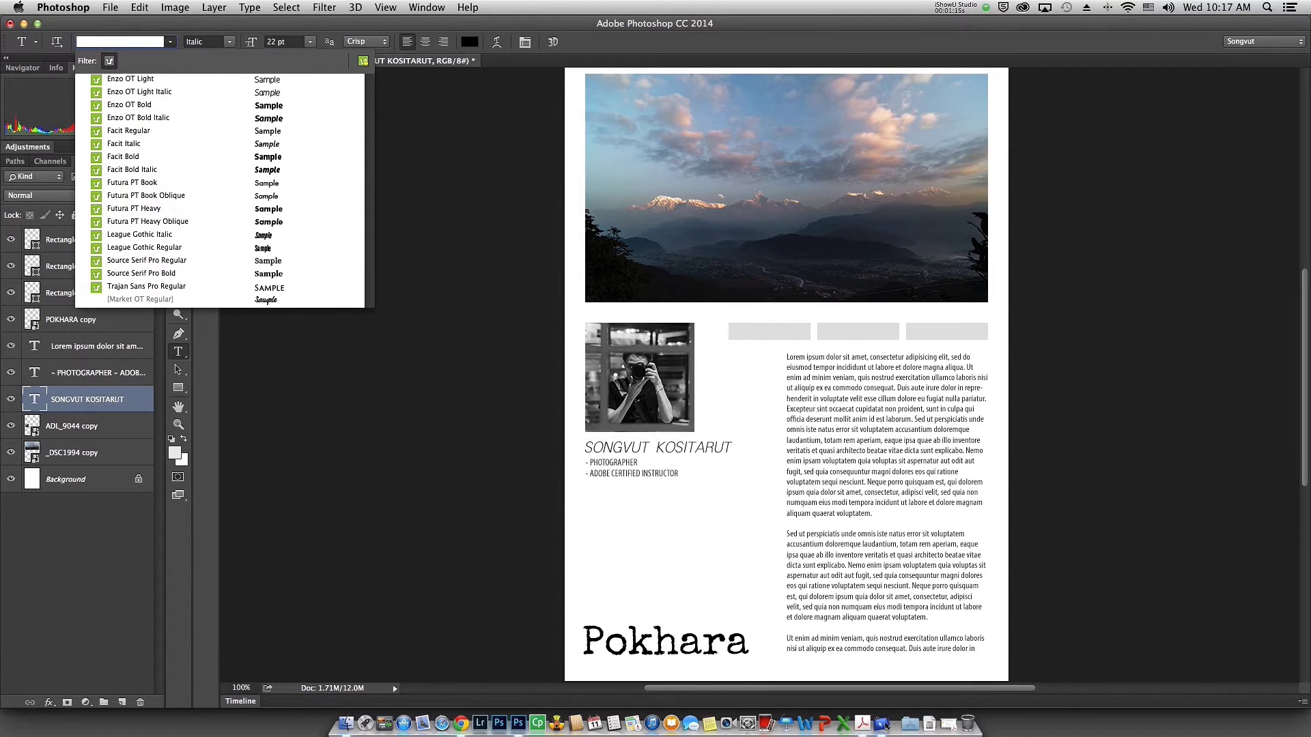
key("Down")
key("Down")
key("Down")
key("Down")
key("Down")
key("Down")
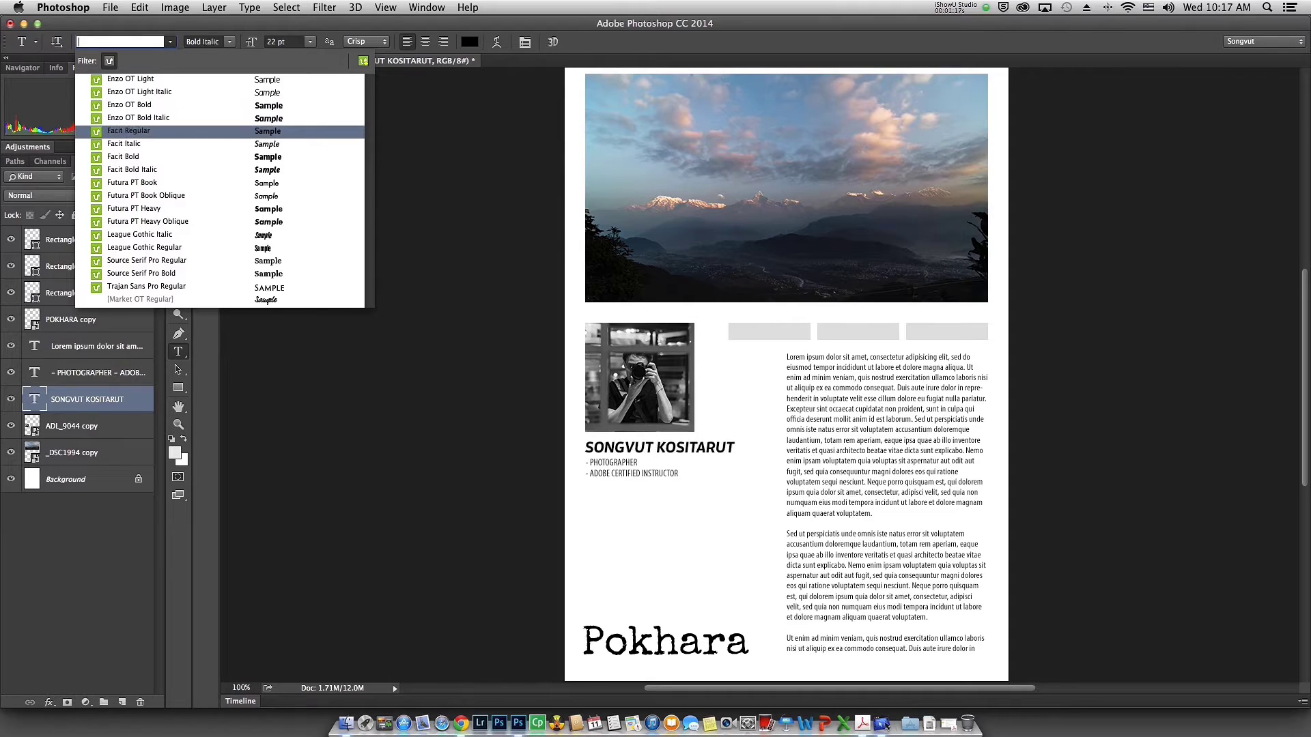
key("Up")
key("Up")
key("Up")
key("Up")
key("Up")
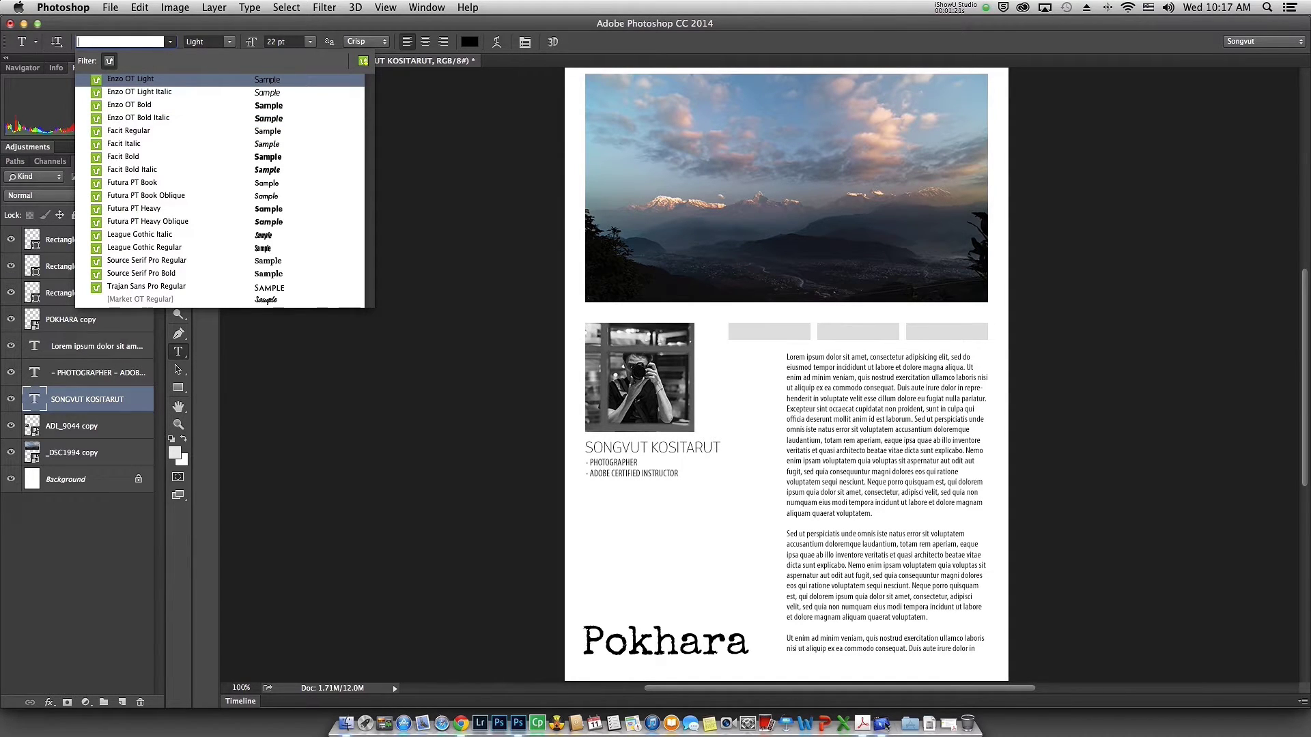
type("bold")
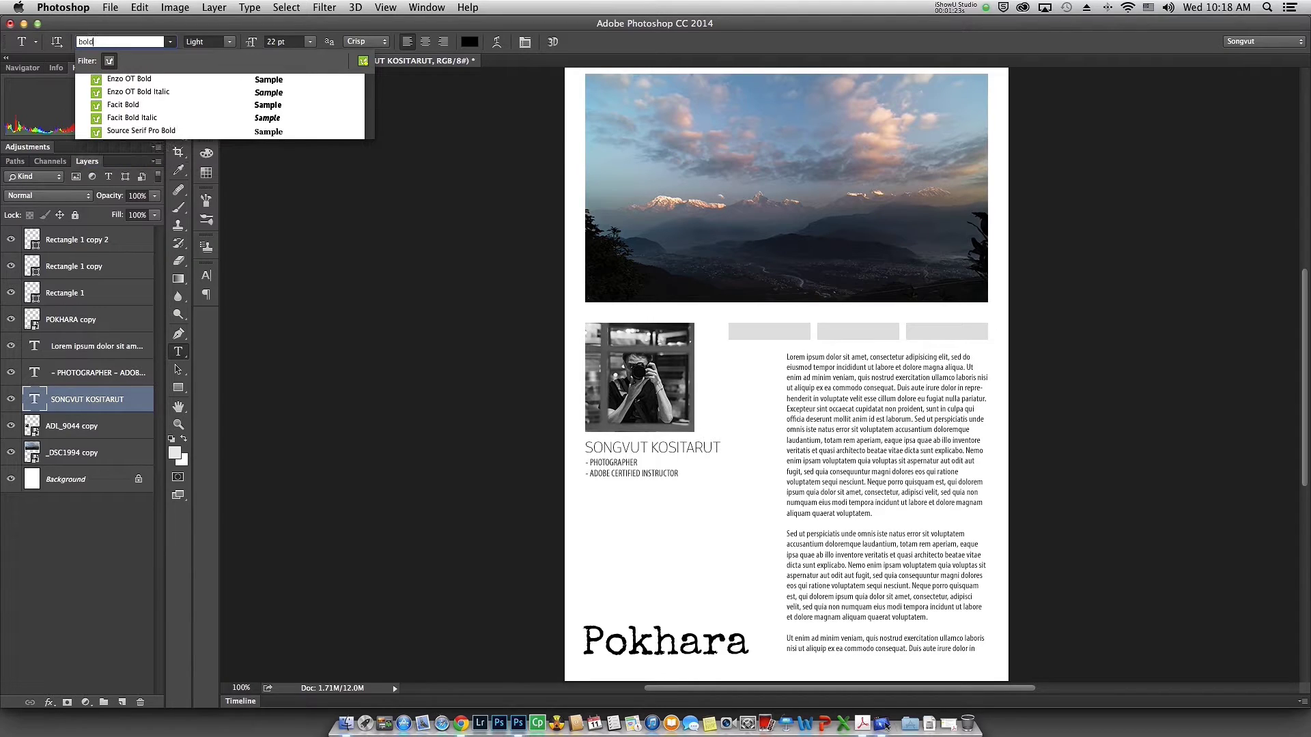
key("Down")
key("Down")
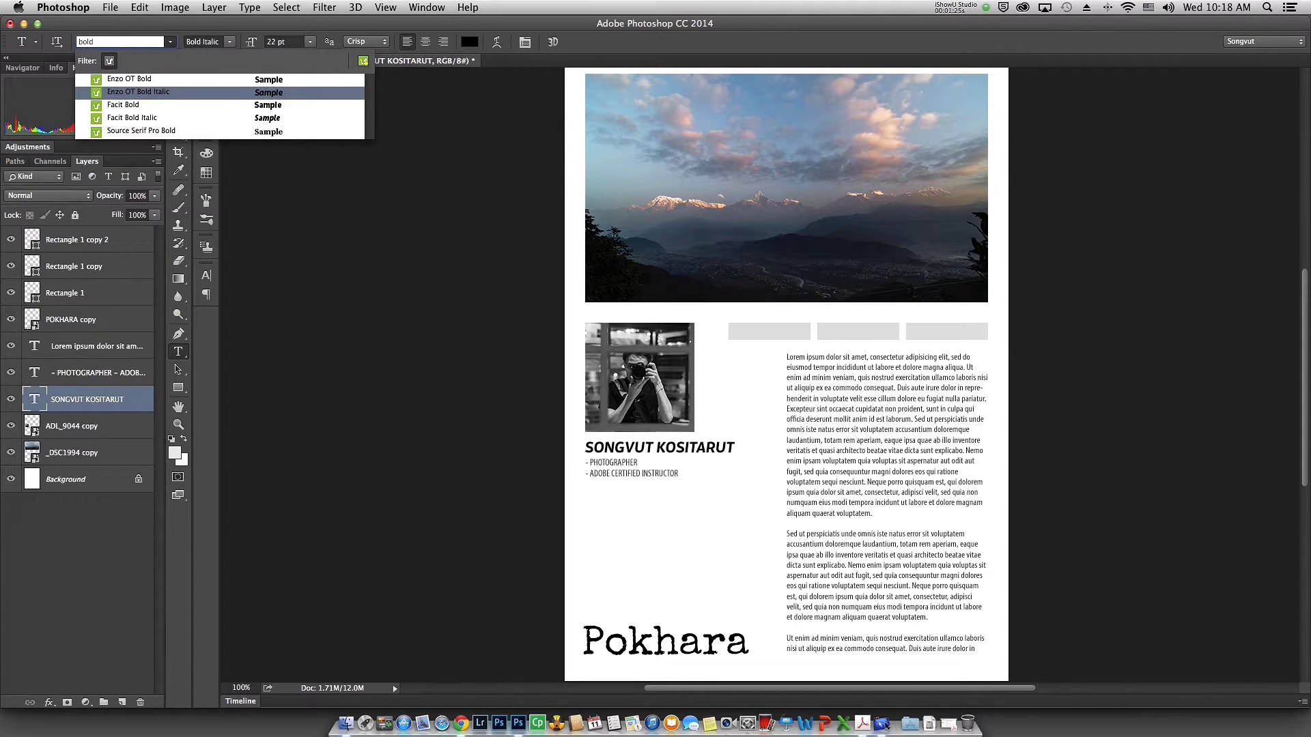
key("Down")
key("Down")
key("Down")
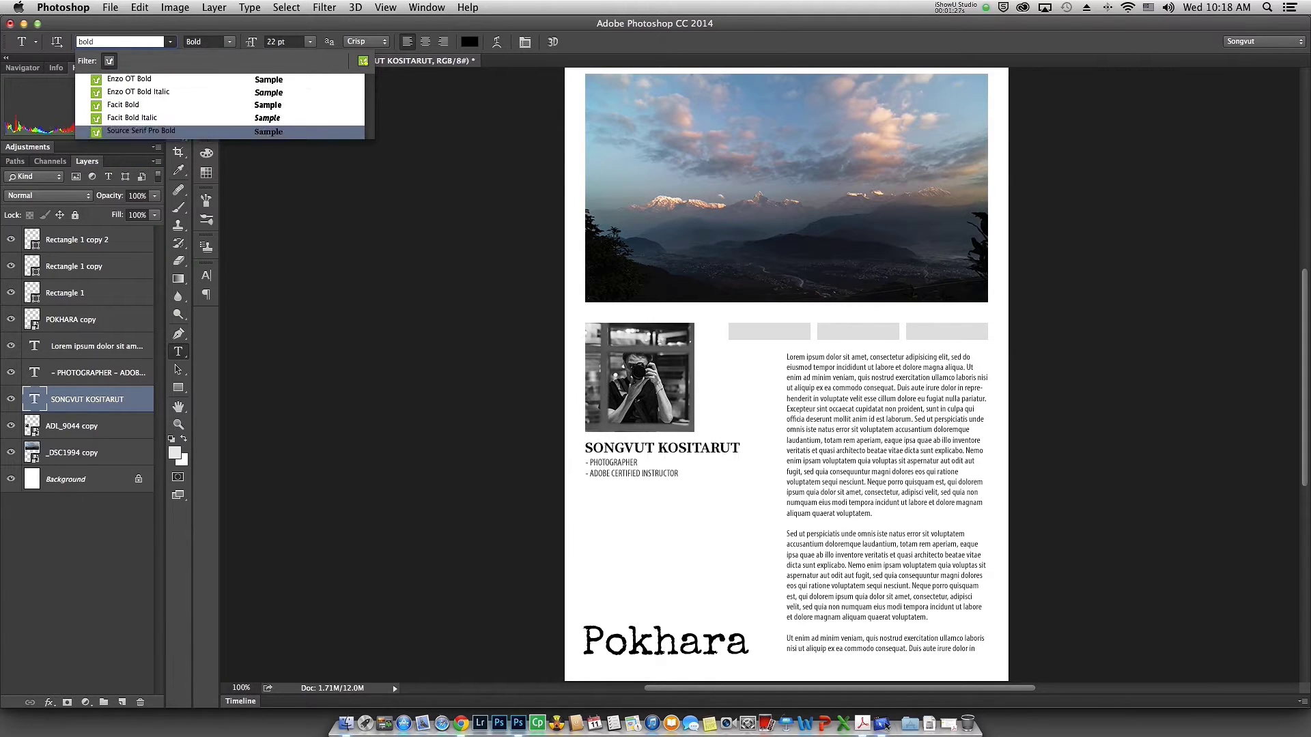
key("Up")
key("Up")
key("Up")
key("Up")
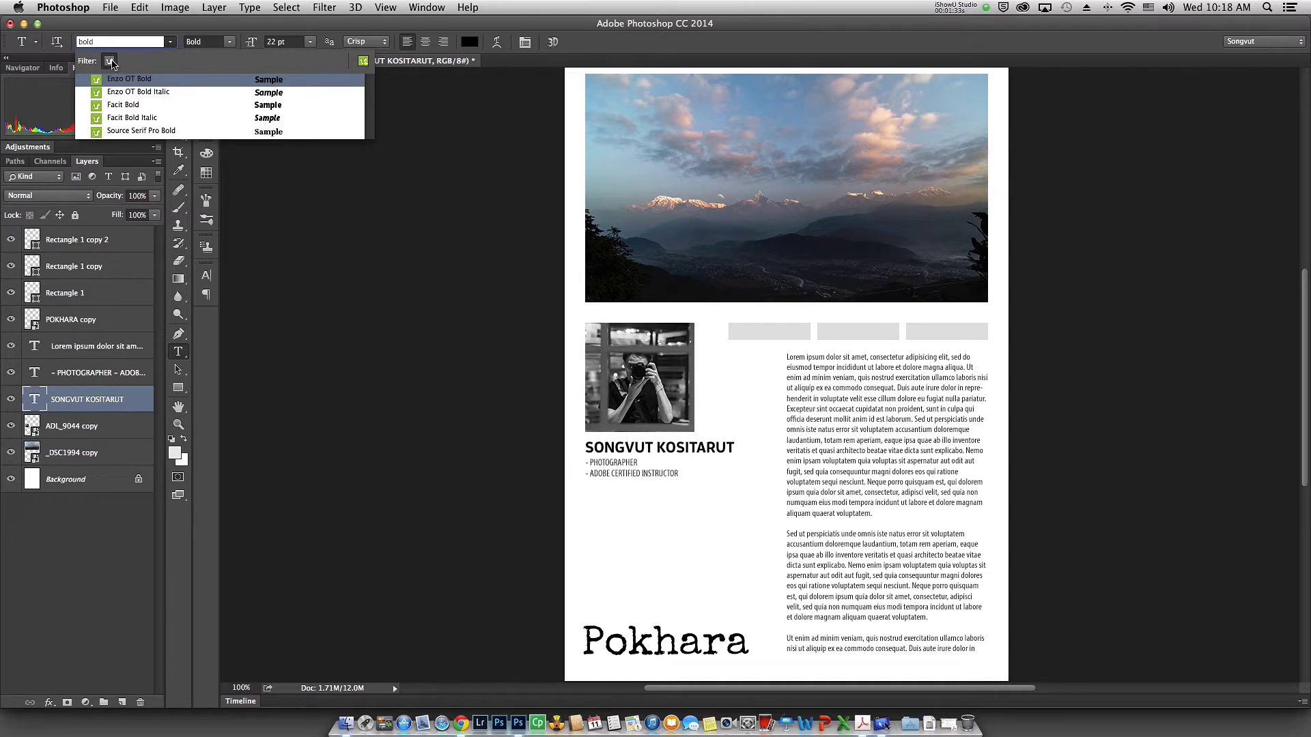
key("BackSpace")
key("BackSpace")
key("BackSpace")
key("BackSpace")
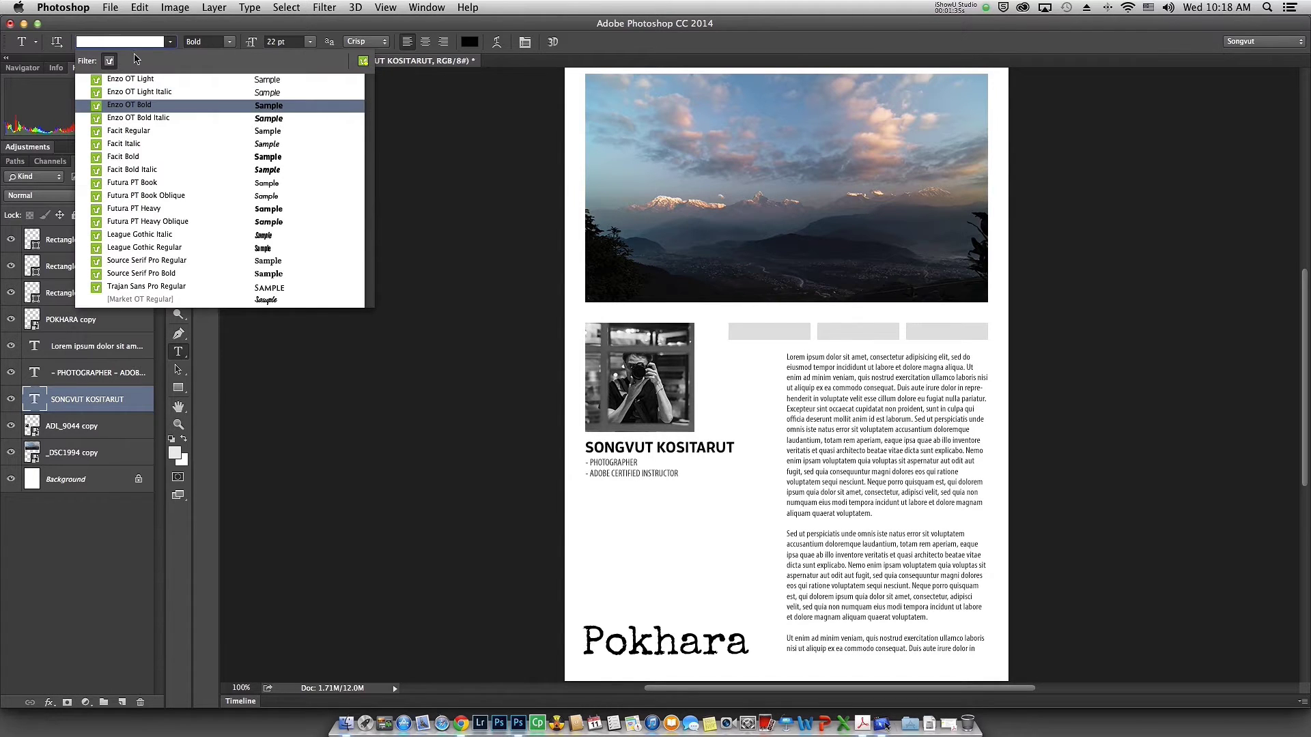
Step: Preview Facit Regular and Futura PT Book and Heavy on the name, then show all installed fonts again
key("Up")
key("Up")
key("Down")
key("Down")
key("Down")
key("Down")
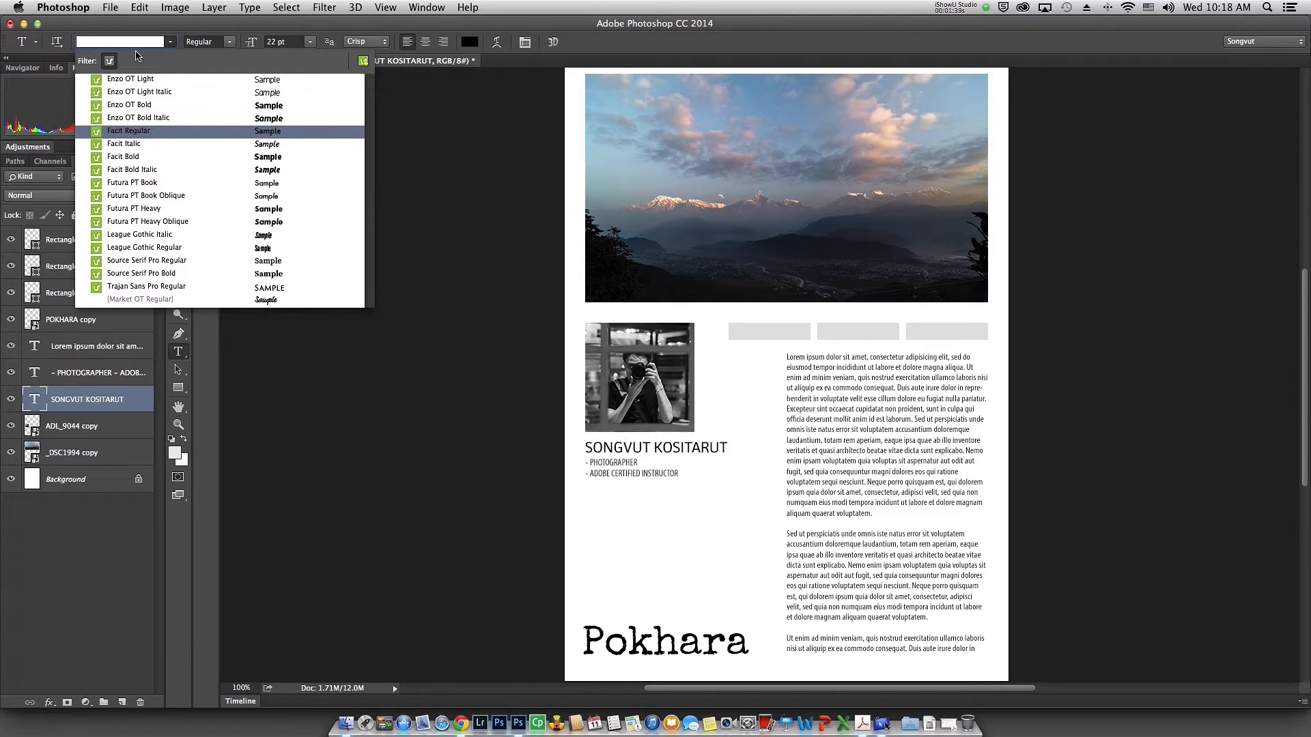
key("Down")
key("Down")
key("Down")
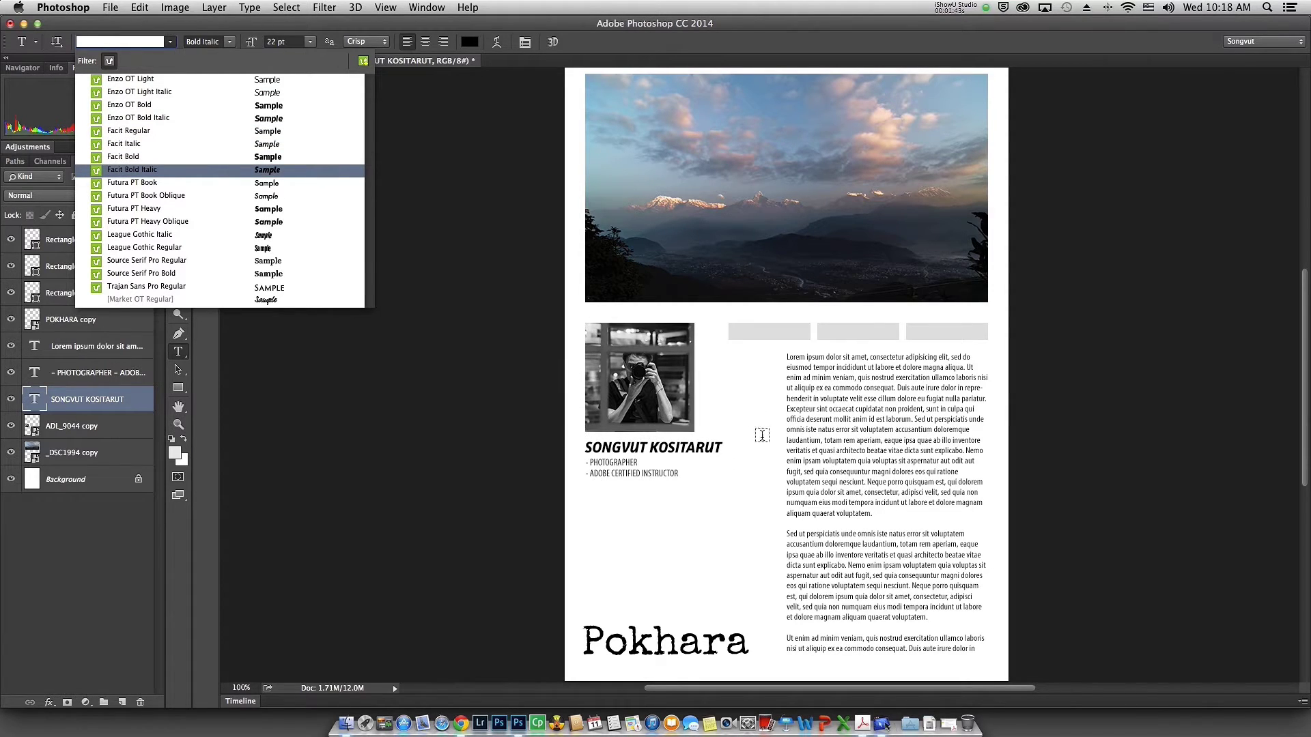
key("Down")
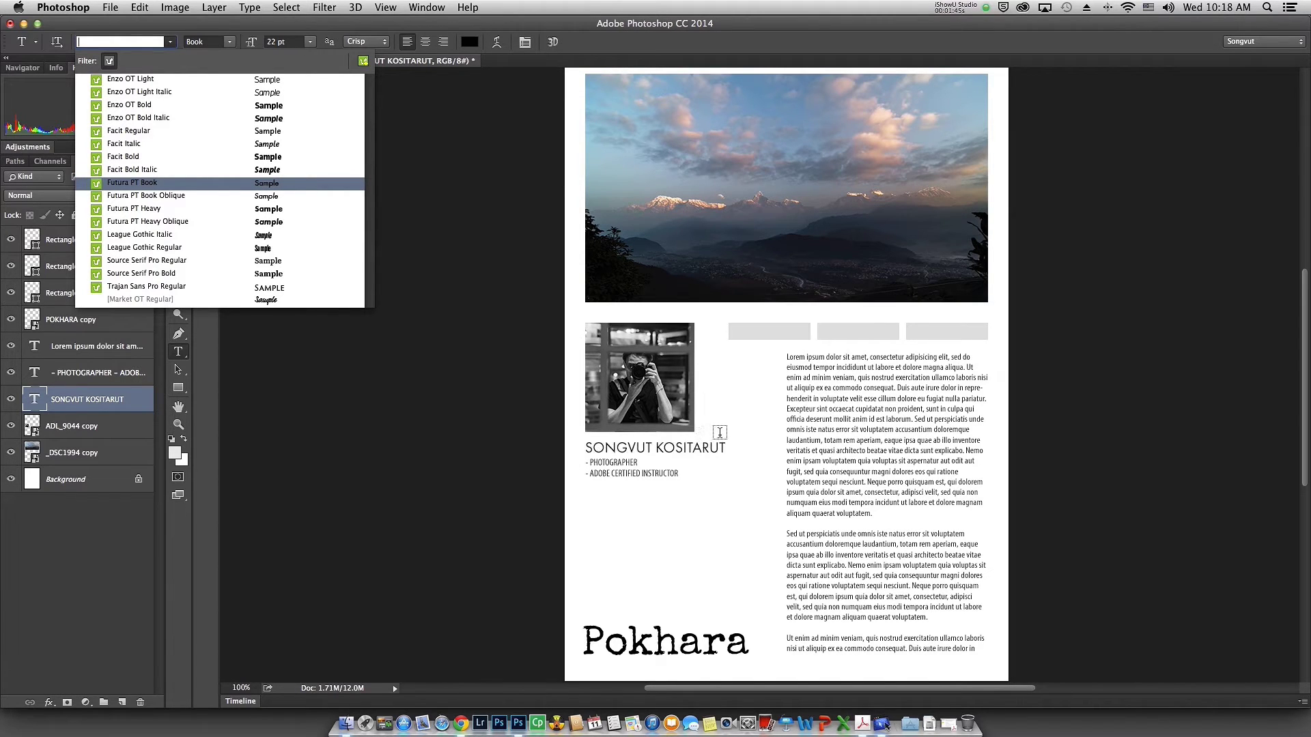
key("Down")
key("Down")
key("Up")
key("Up")
left_click(111, 60)
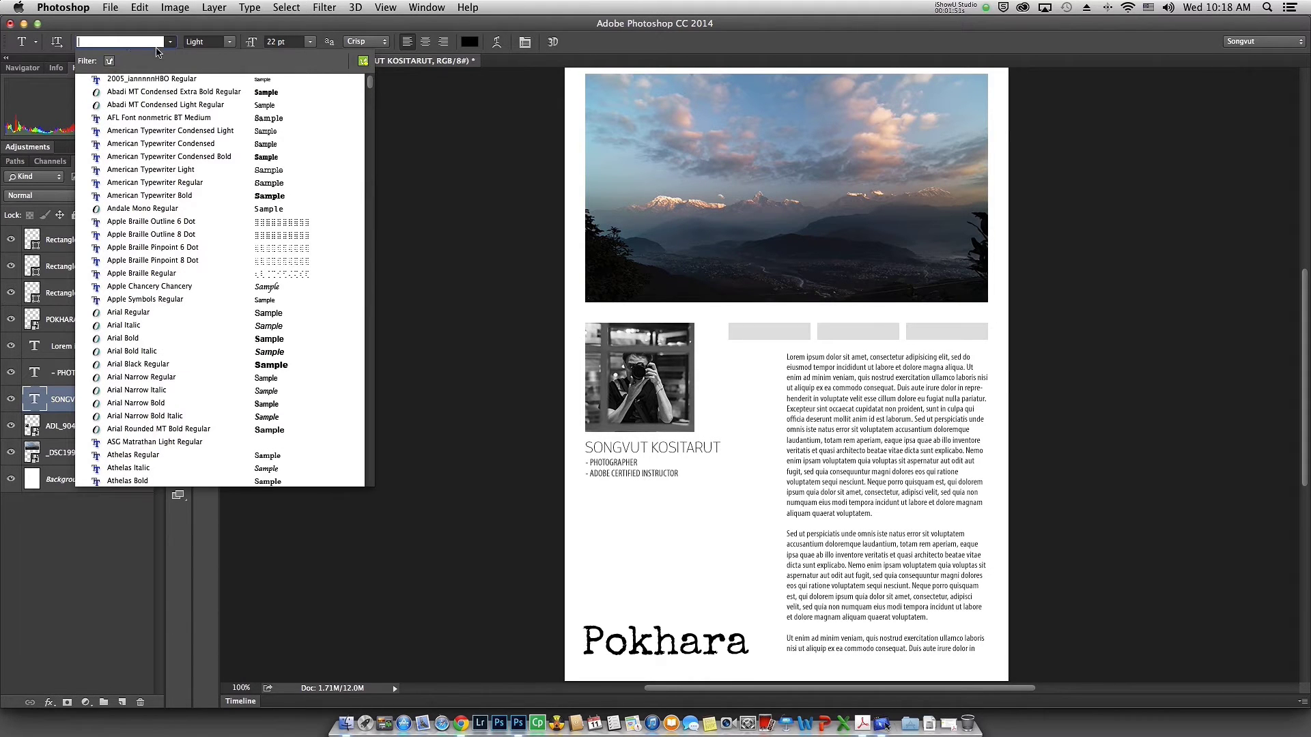
Step: Set the name in Myriad Pro Bold Condensed, then go to Typekit from the font list
key("Down")
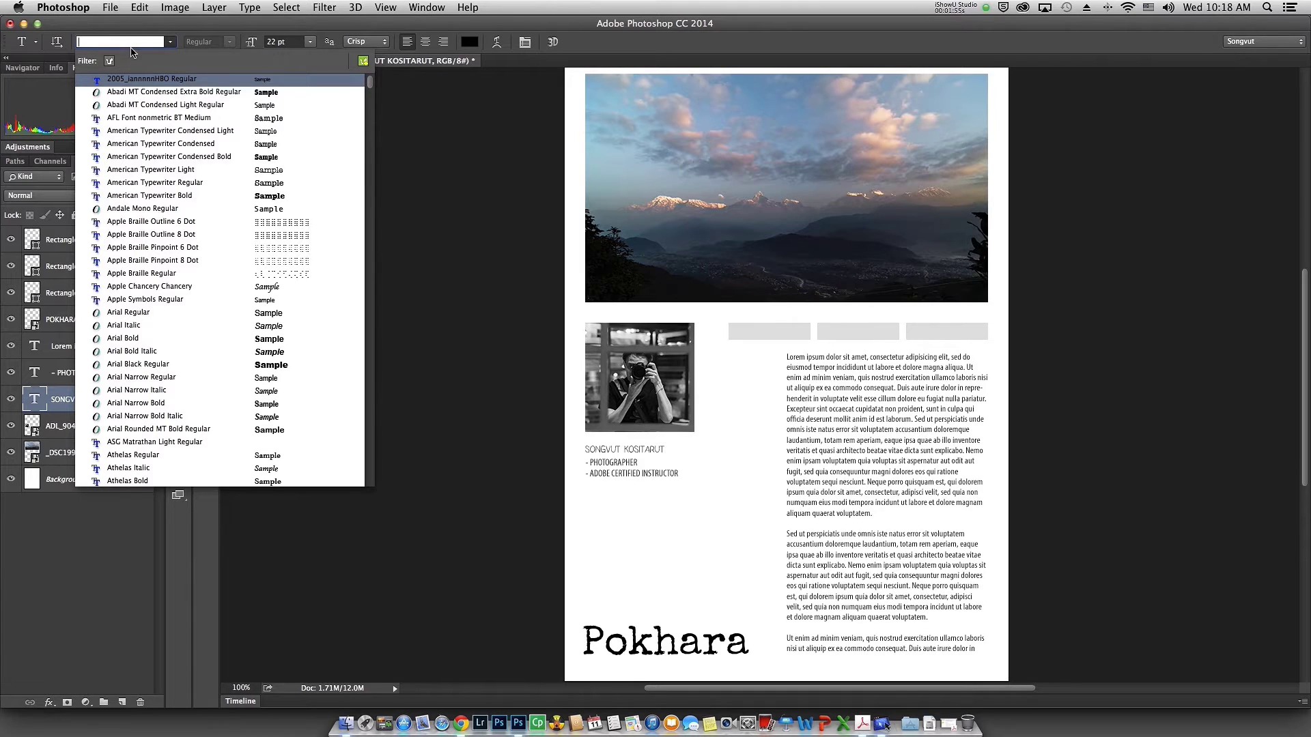
key("Escape")
left_click(170, 41)
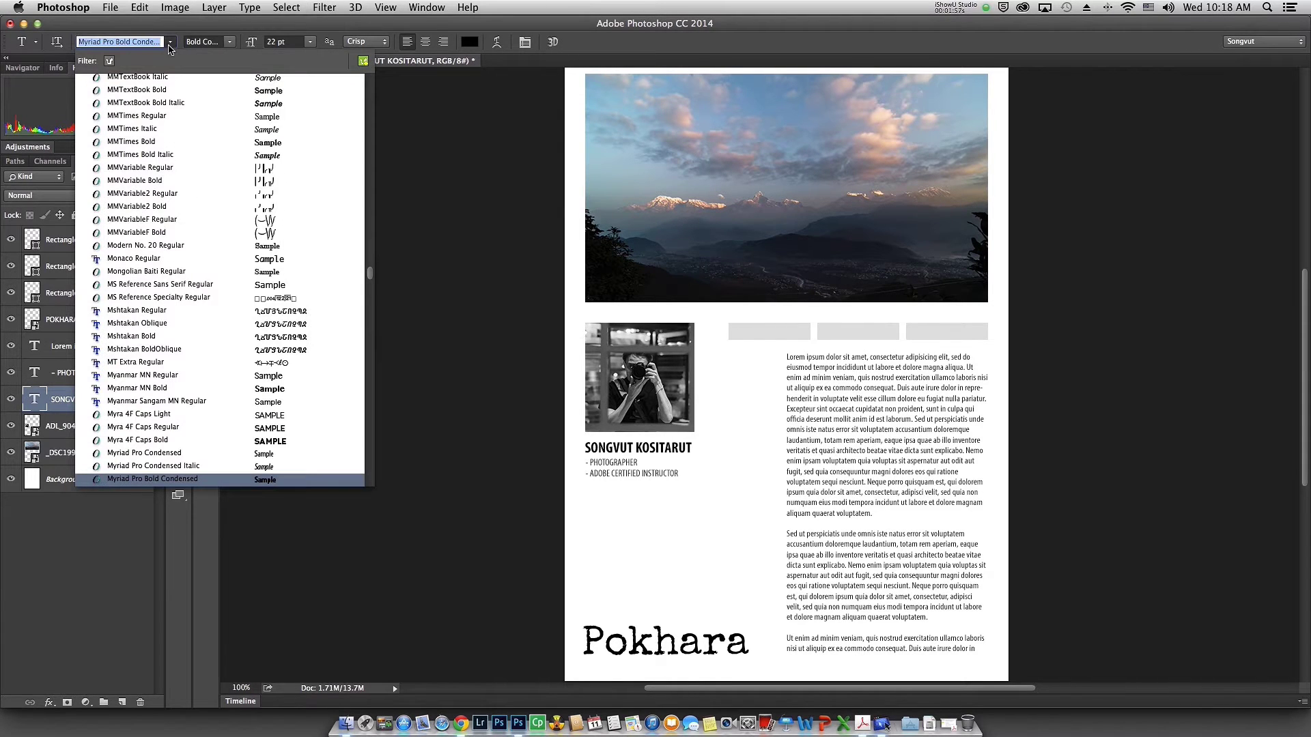
left_click(363, 62)
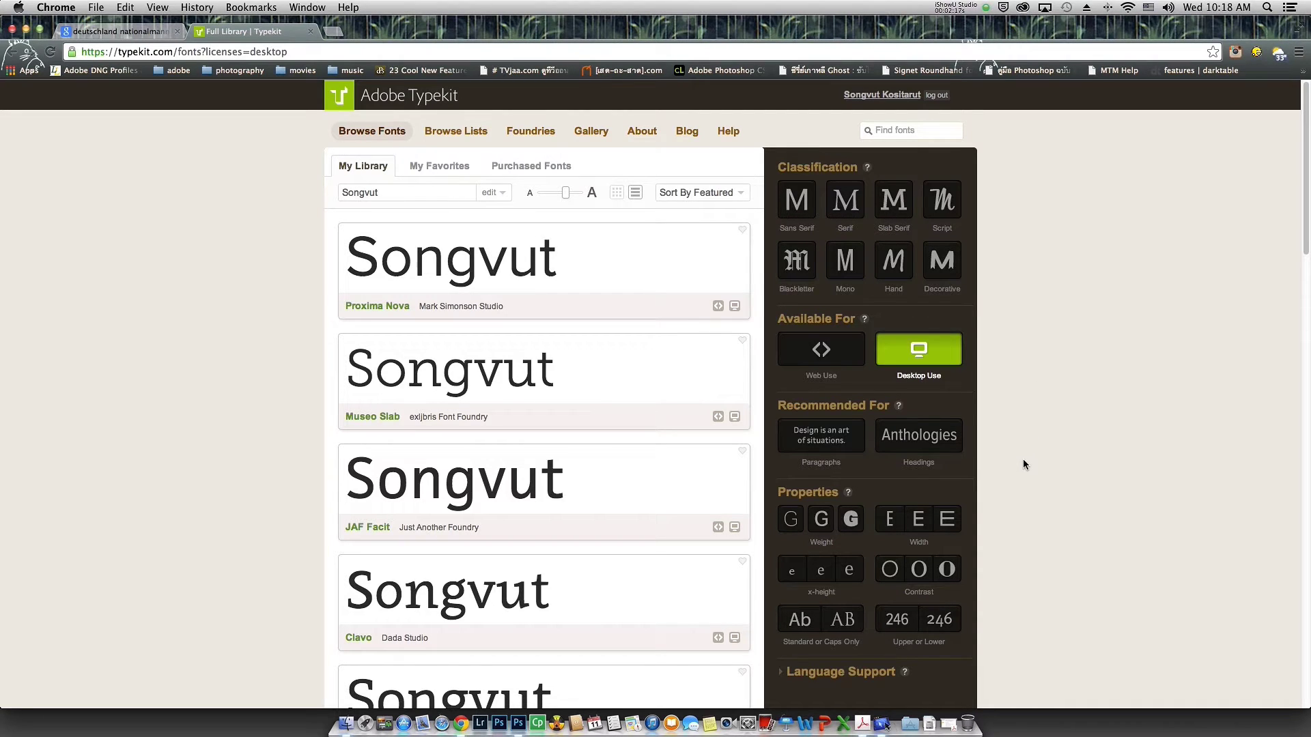
Step: Filter the Typekit library to Script fonts recommended for Headings
left_click(914, 443)
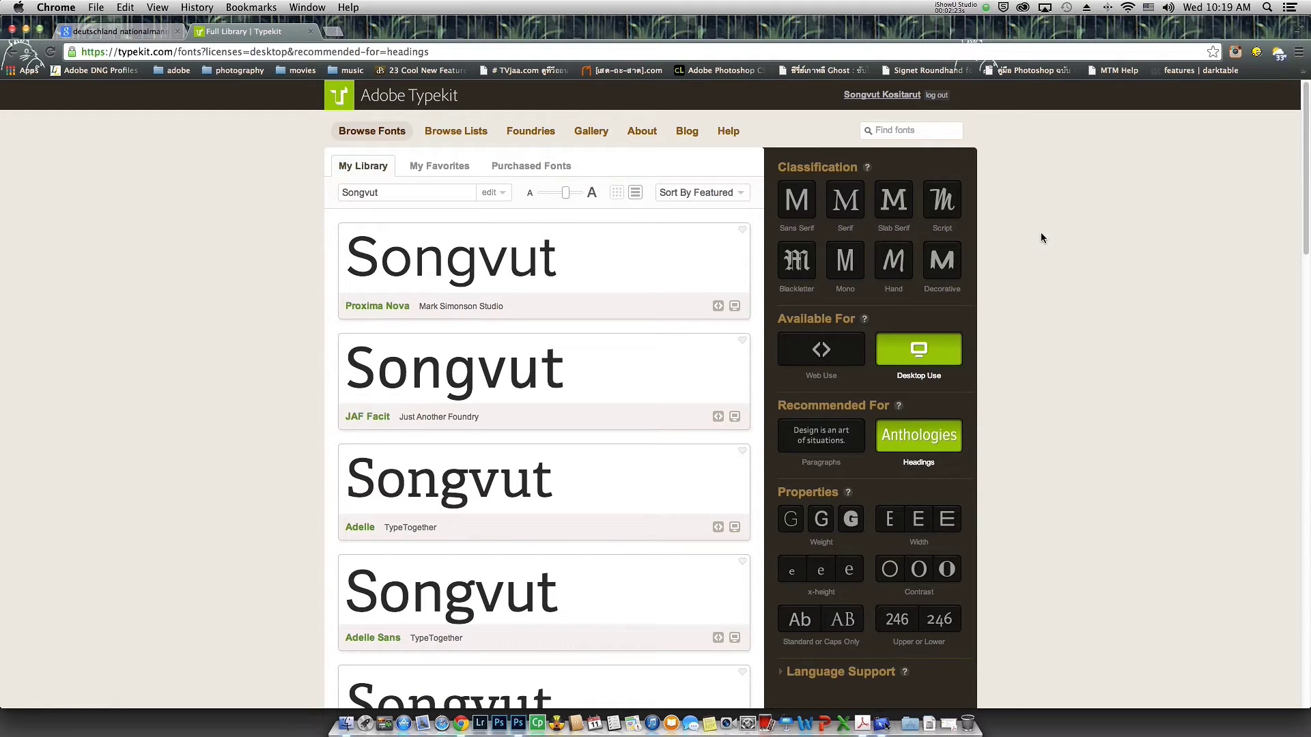
left_click(942, 200)
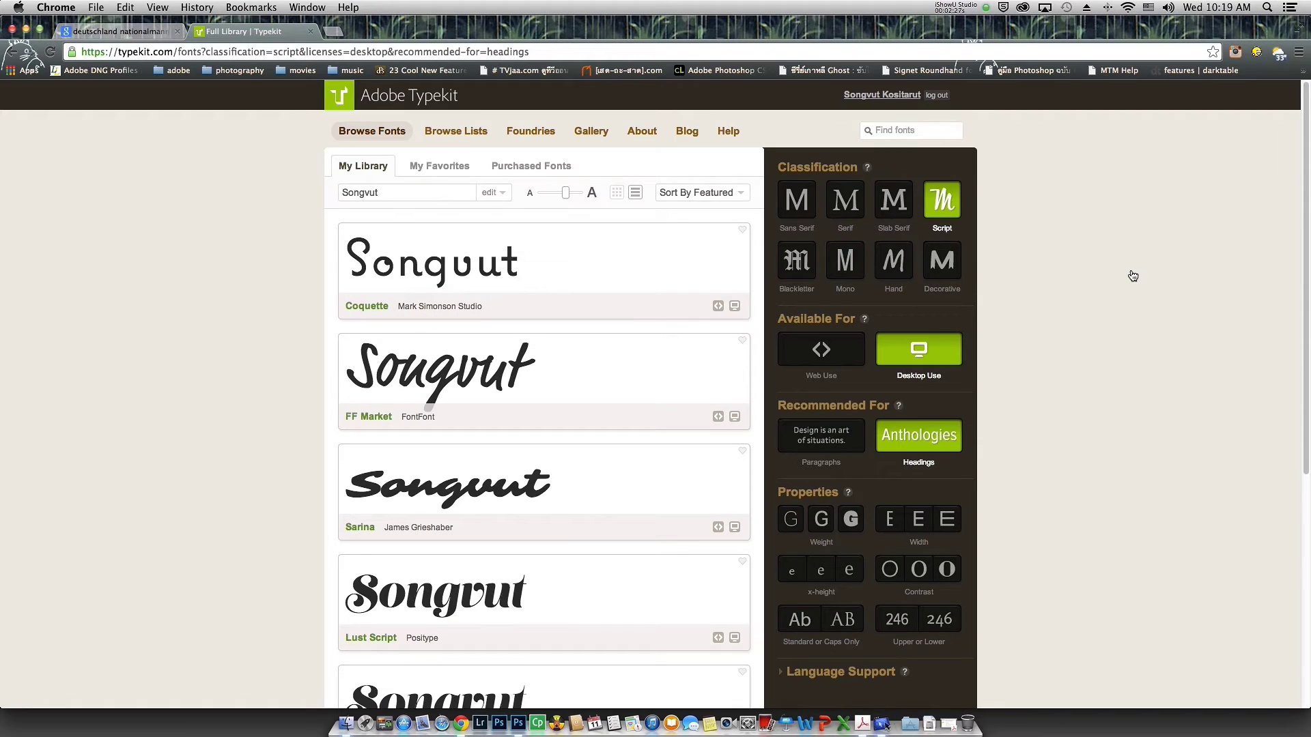
double_click(393, 191)
left_click(395, 193)
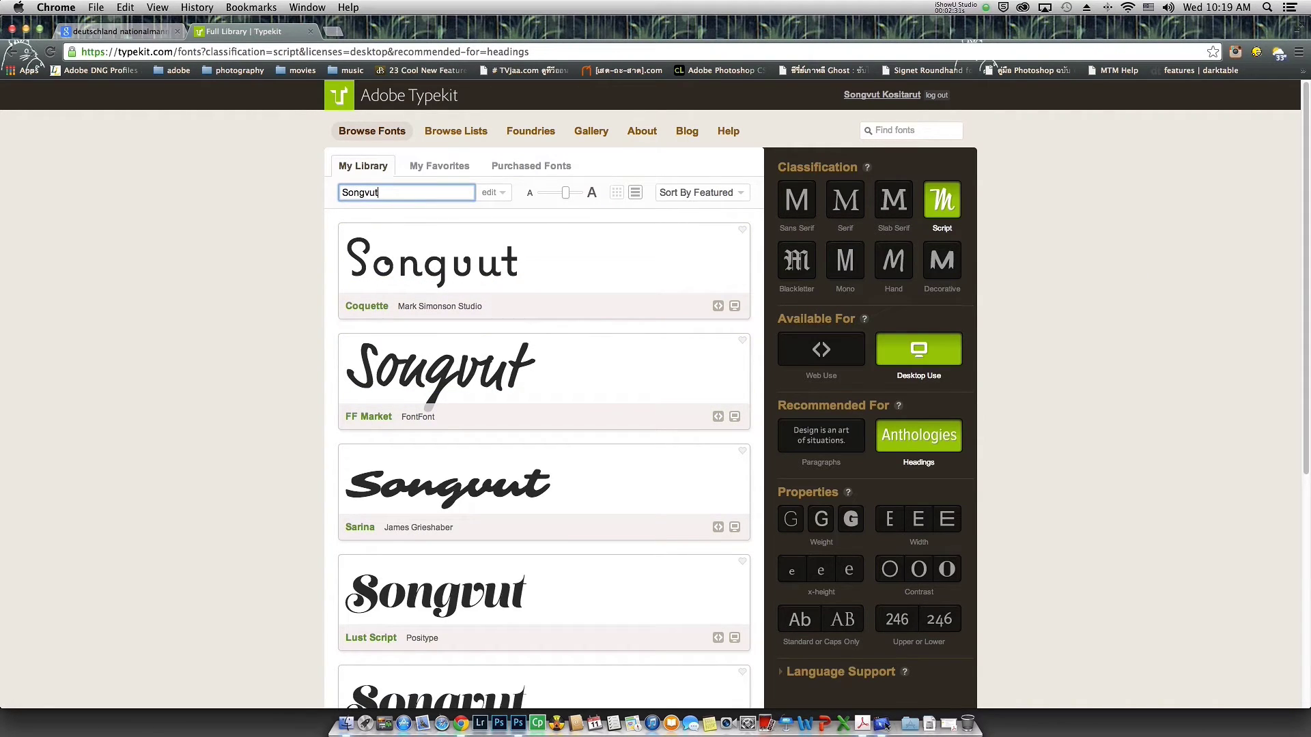
type("Kositarut")
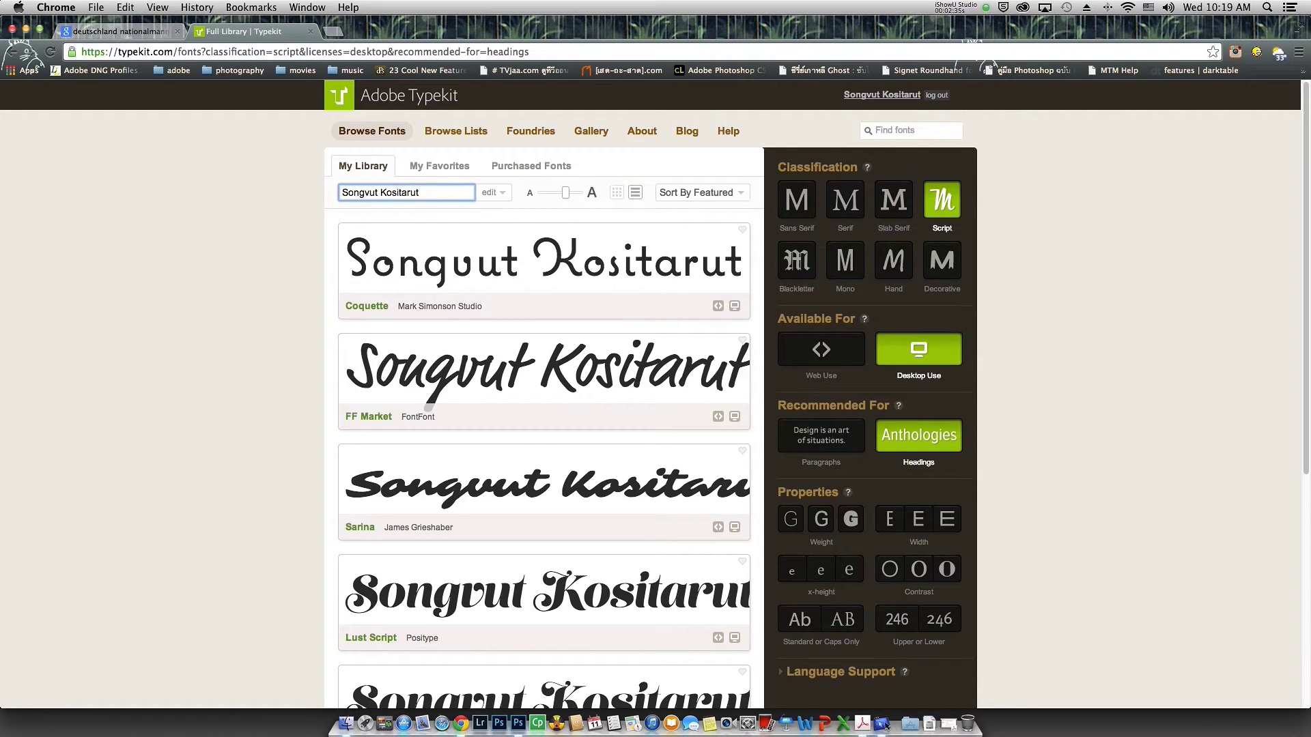
left_click_drag(565, 193, 559, 194)
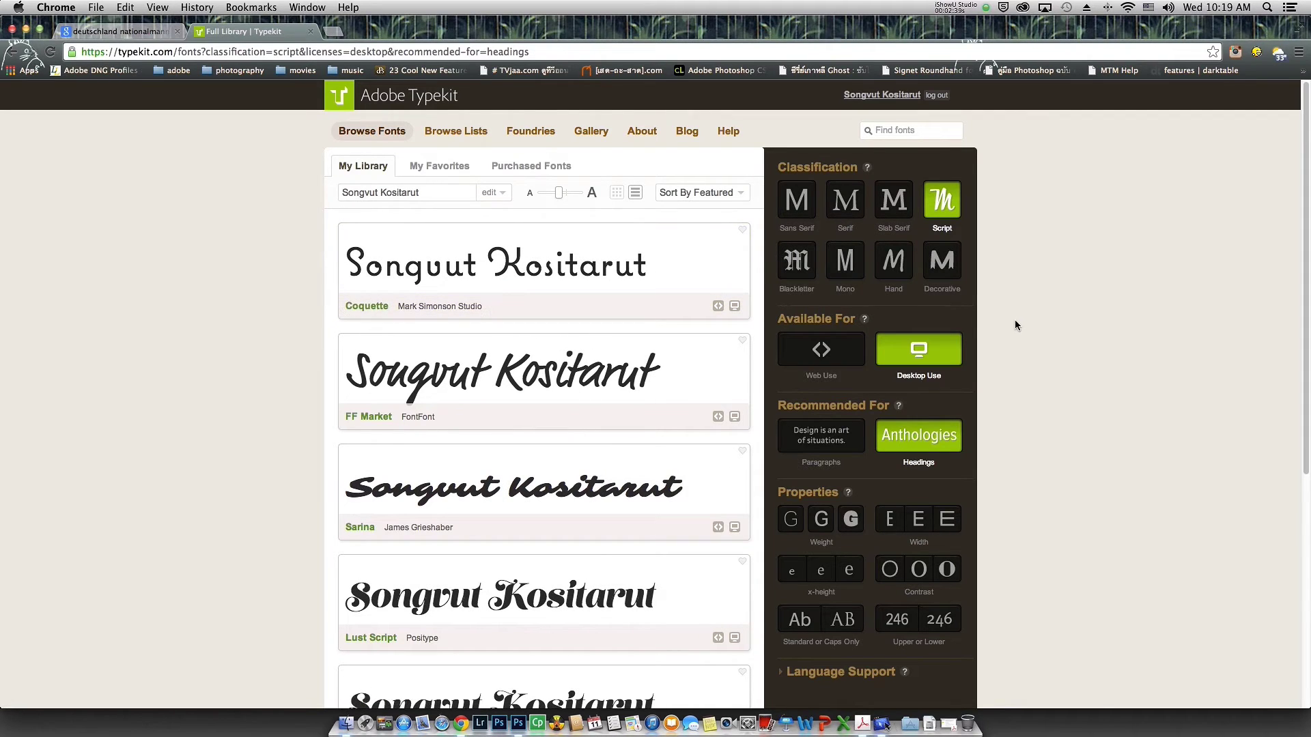
scroll(1015, 321, "down", 5)
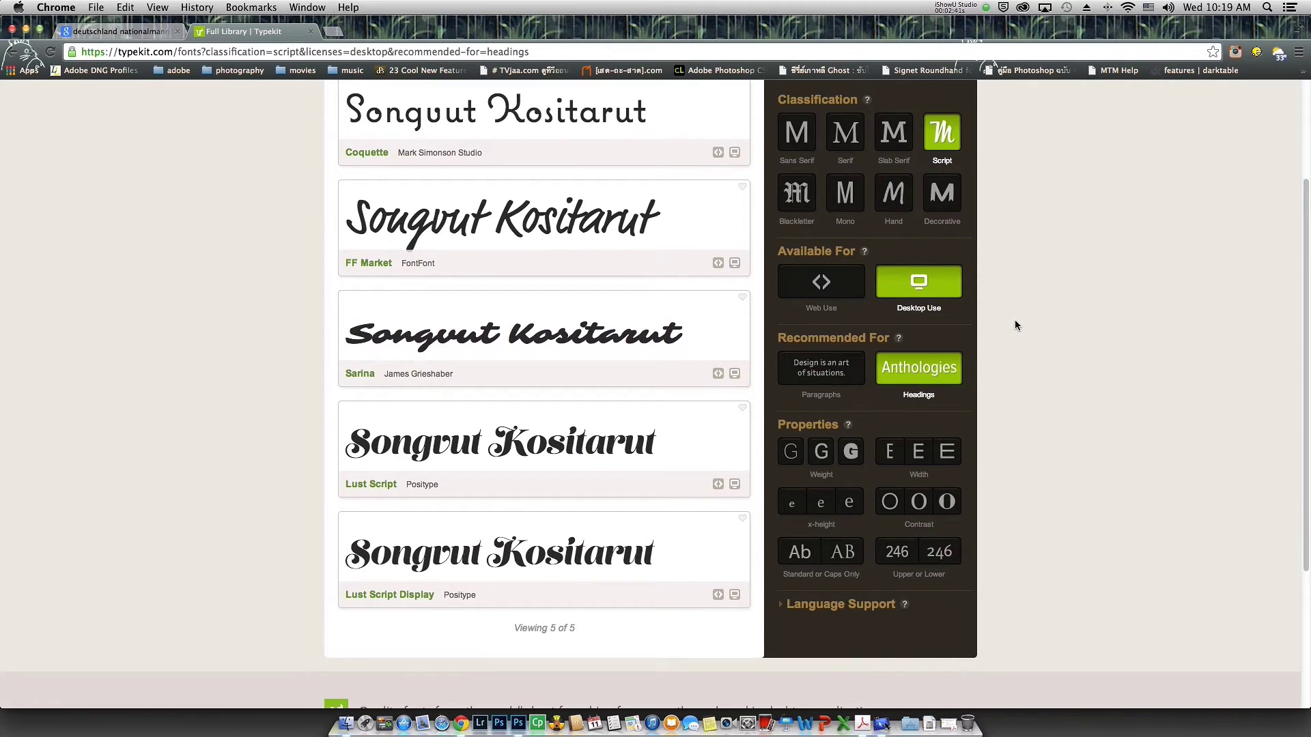
scroll(1015, 321, "up", 3)
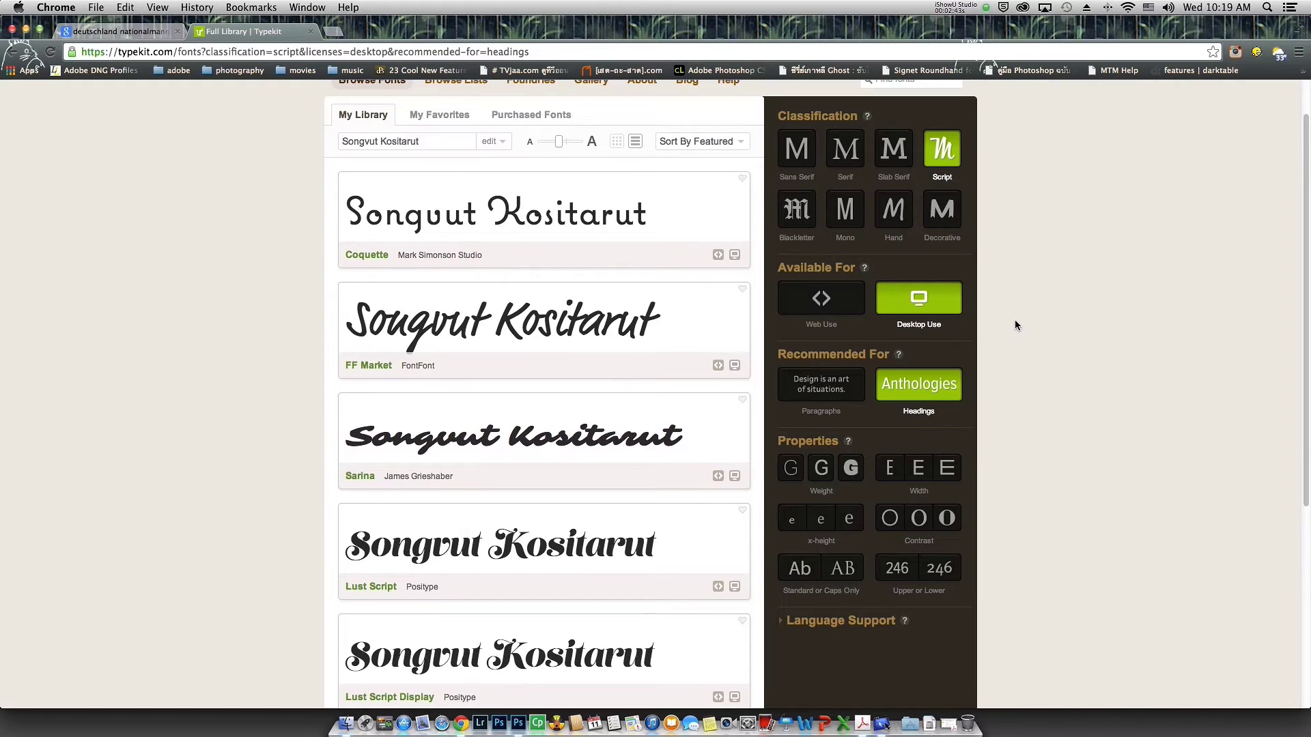
mouse_move(420, 322)
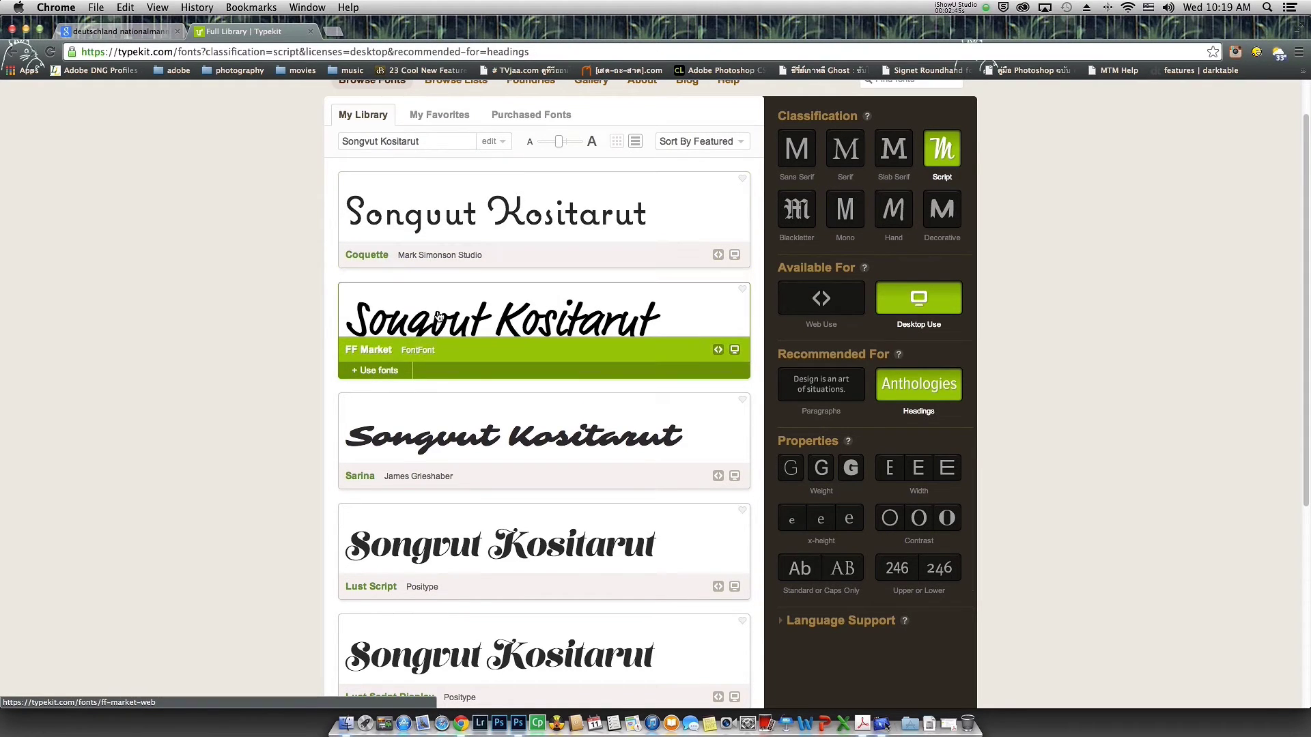
Step: Sync FF Market Regular to the desktop and let Chrome launch Creative Cloud
left_click(379, 372)
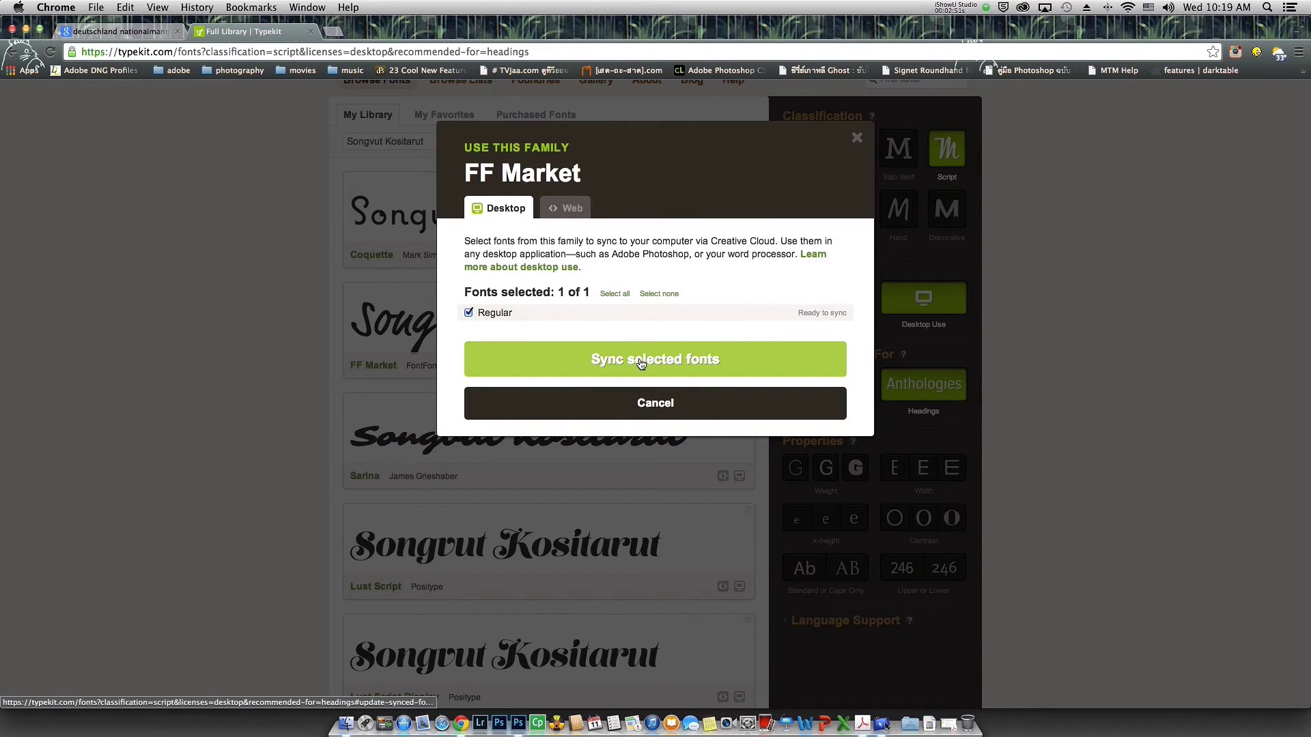
left_click(642, 363)
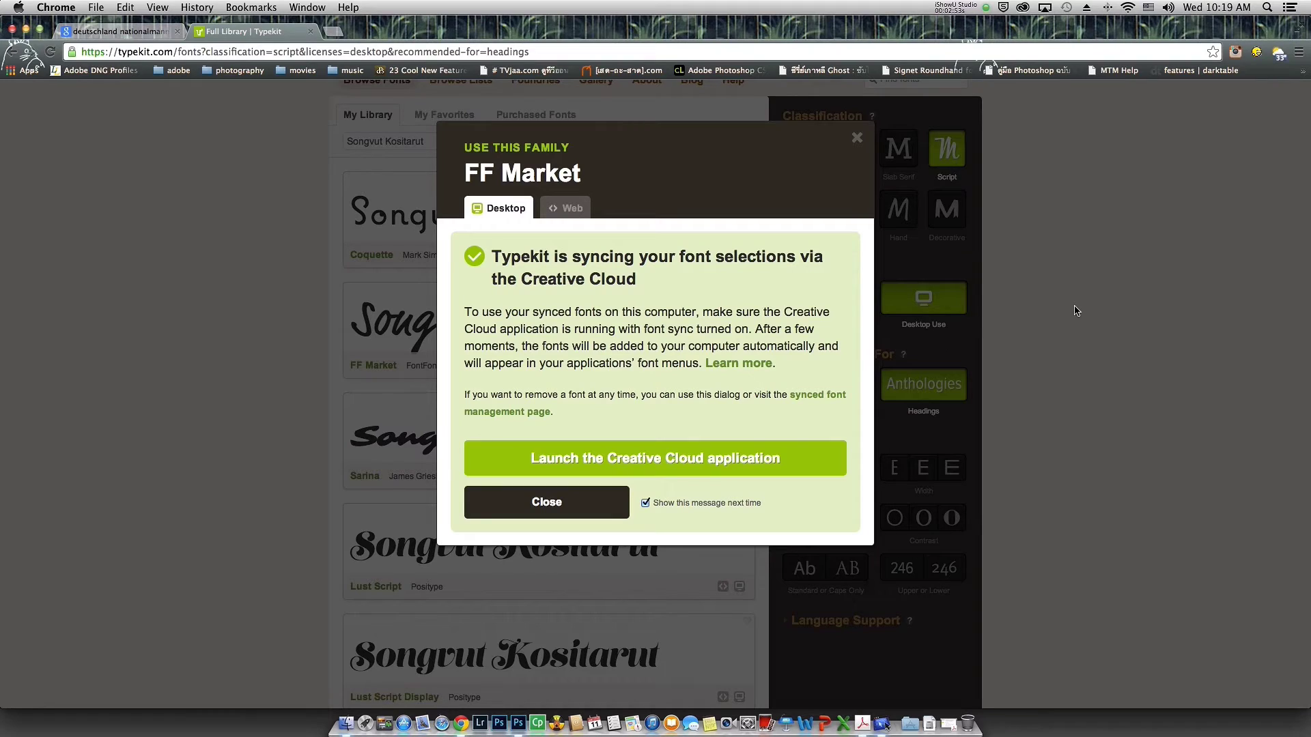
left_click(673, 463)
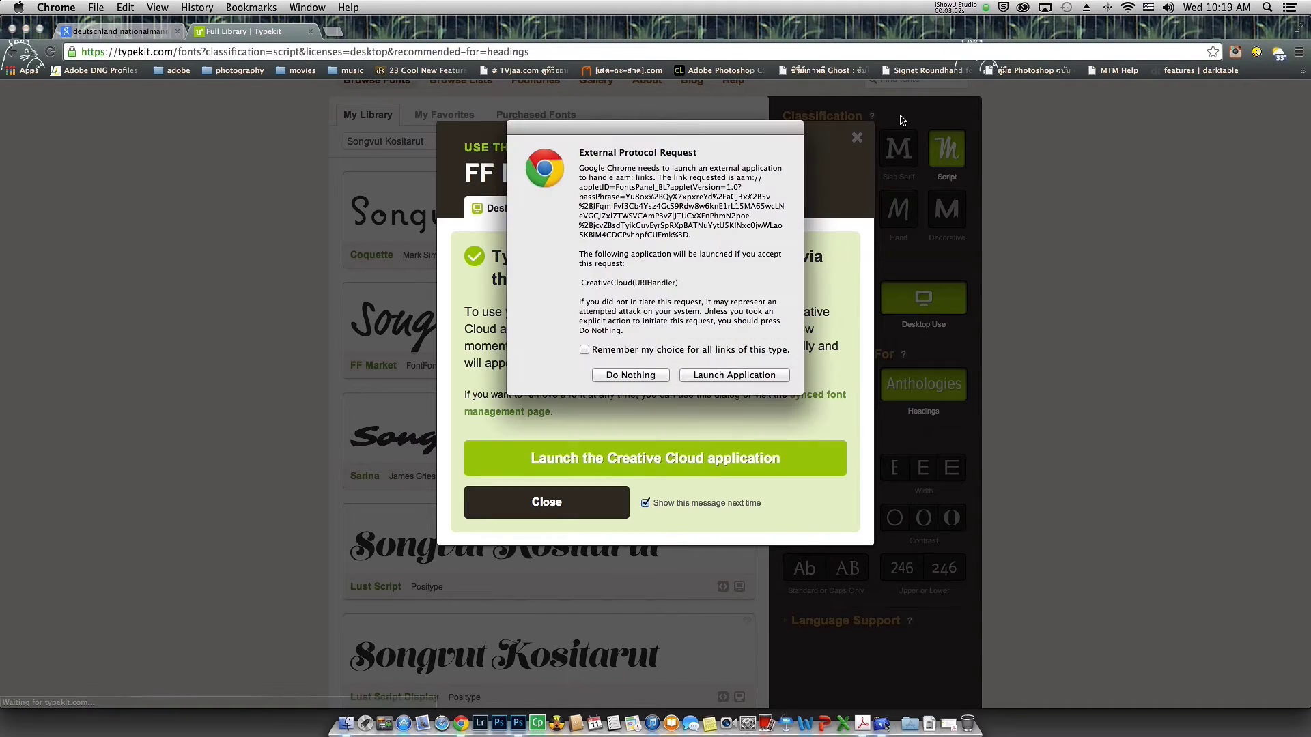
left_click(715, 374)
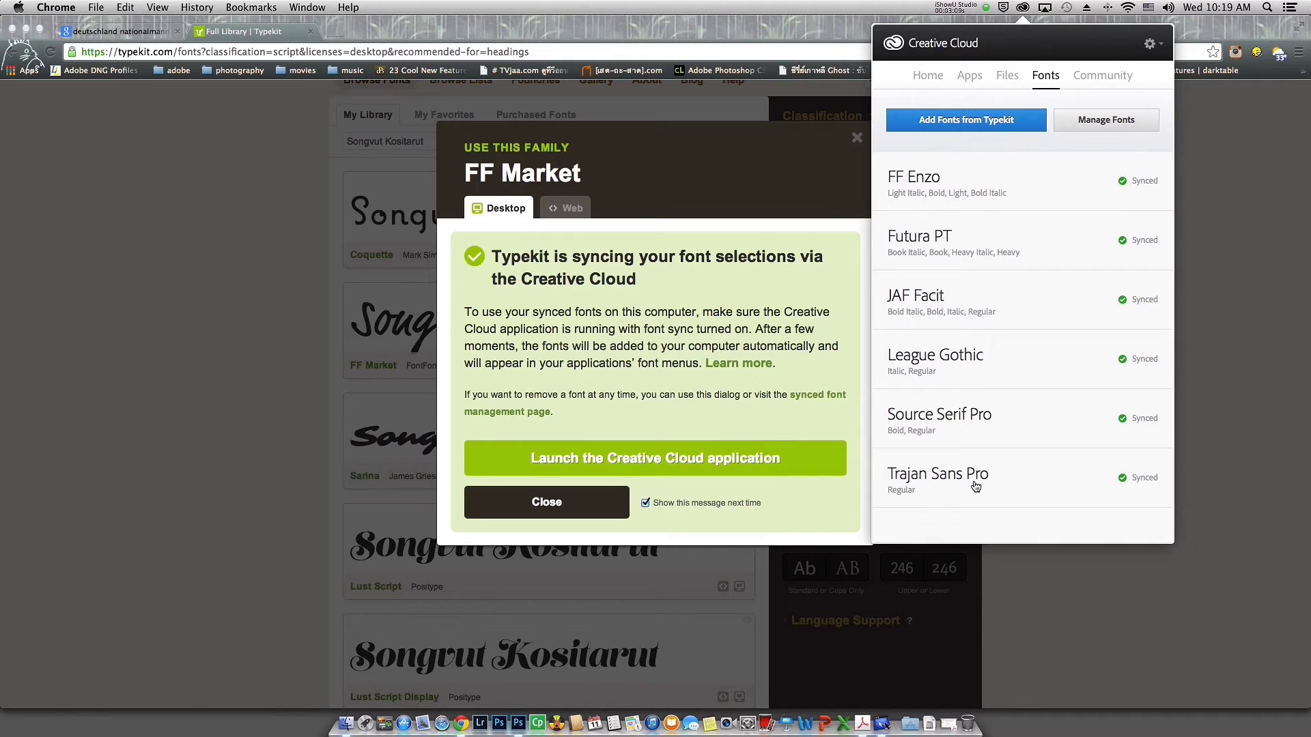
Step: Switch Typekit font syncing off and back on in Creative Cloud Preferences, then close the panels
left_click(1161, 45)
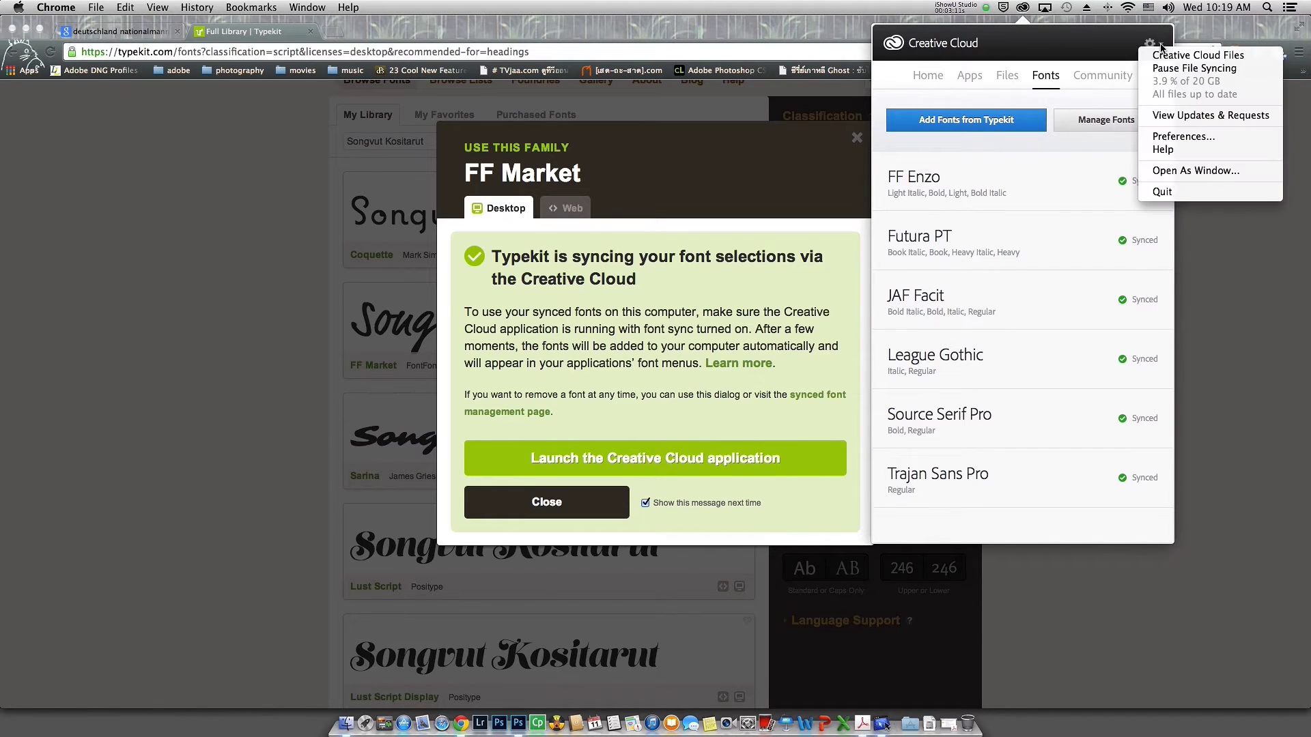
left_click(1121, 137)
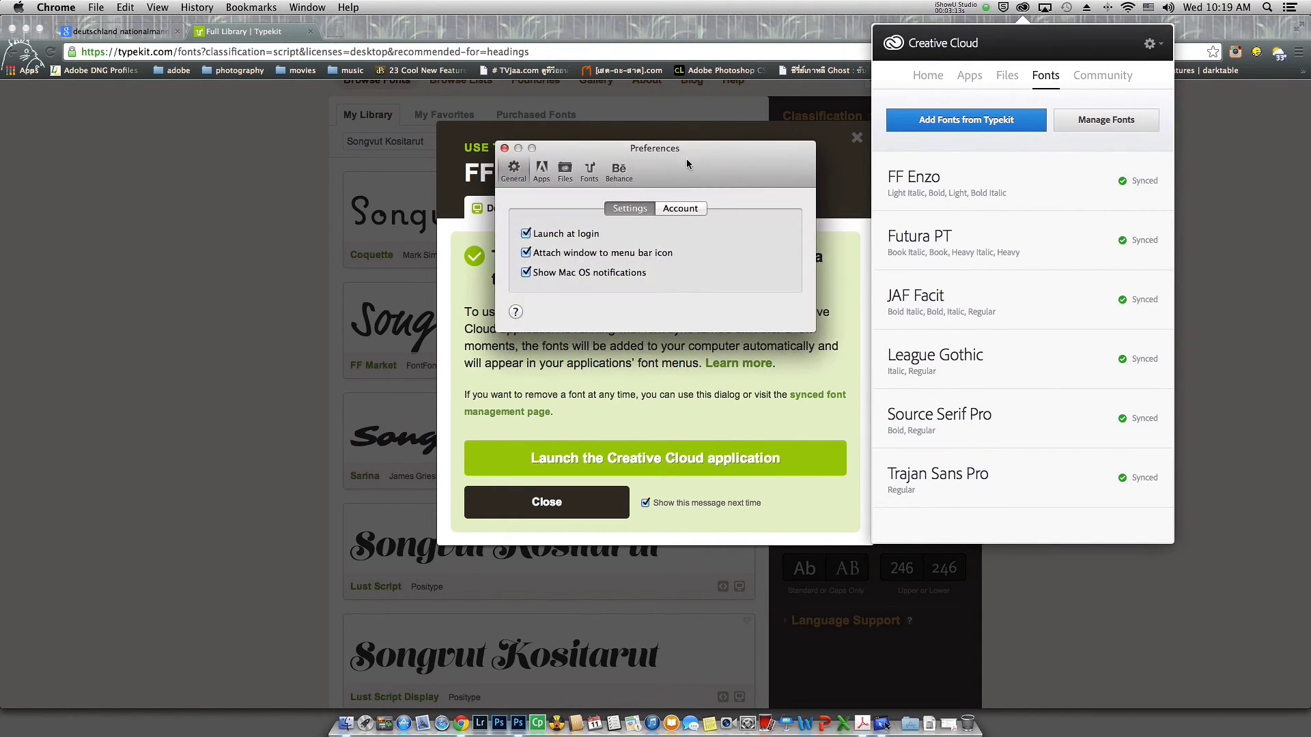
left_click(589, 170)
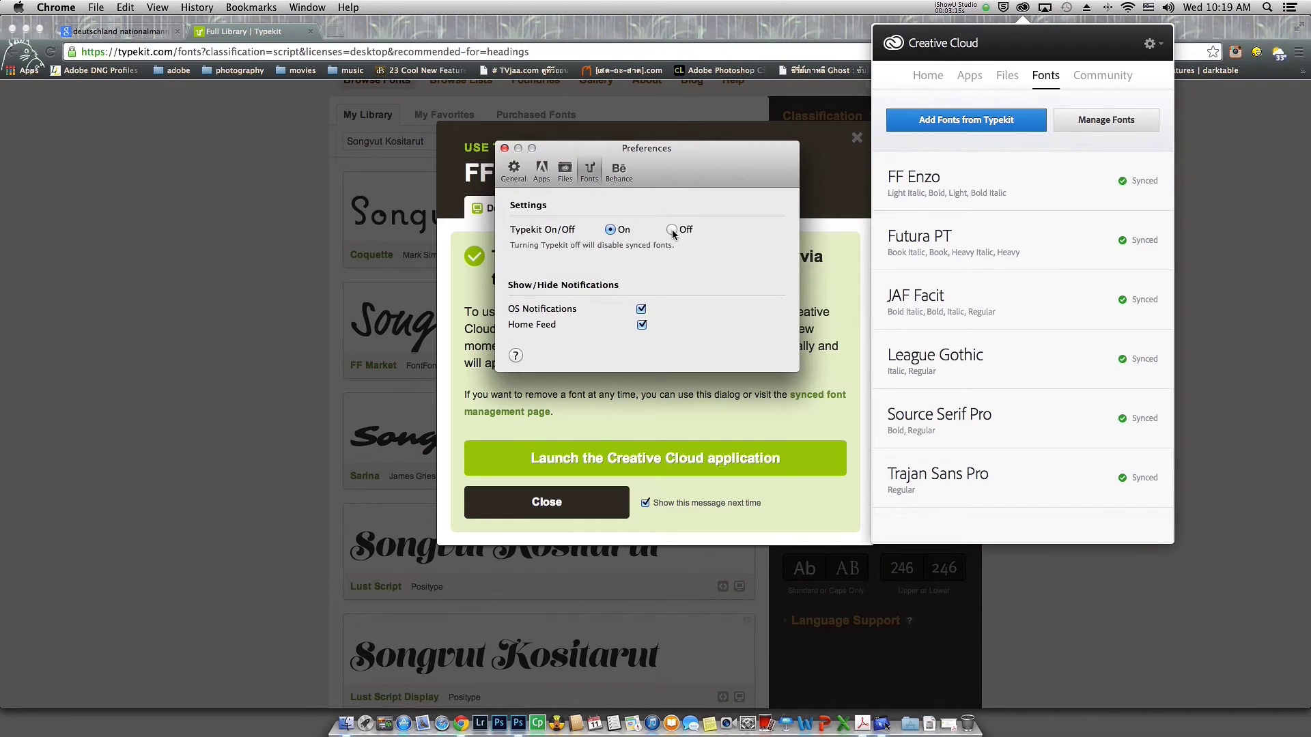
left_click(672, 229)
left_click(610, 230)
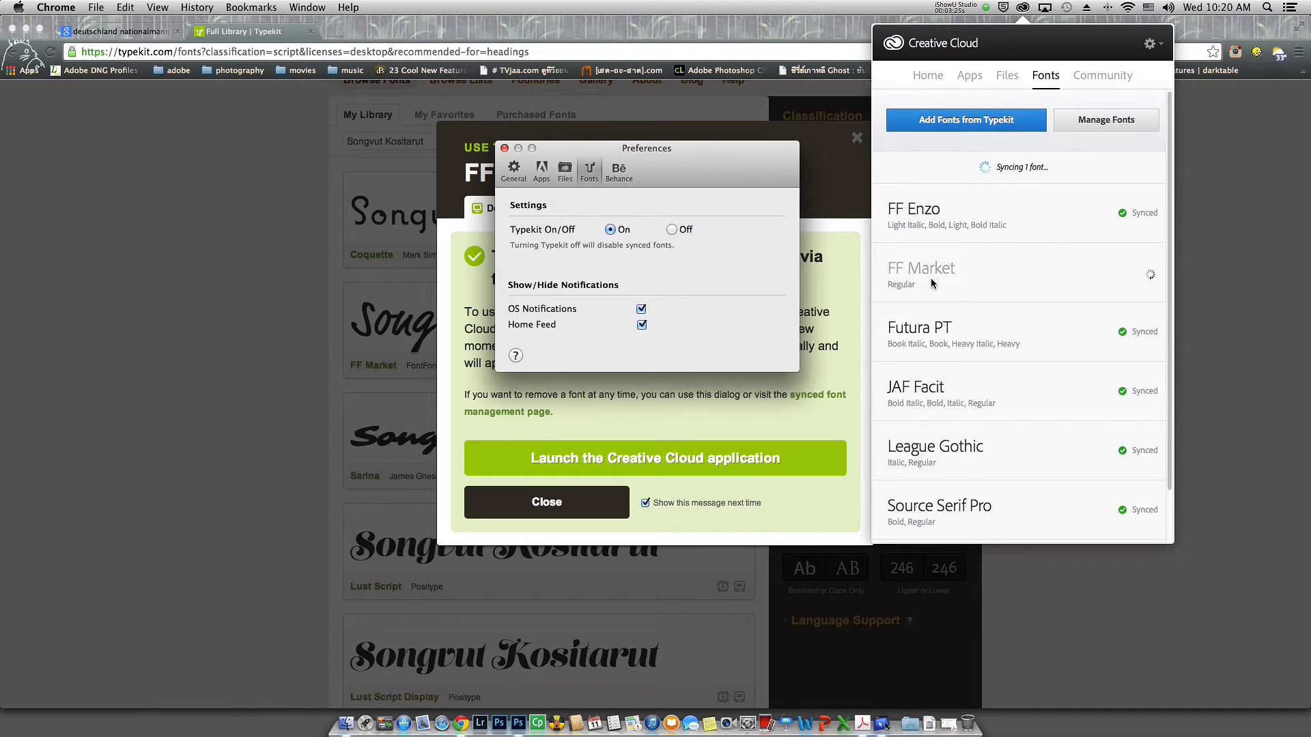
left_click(504, 148)
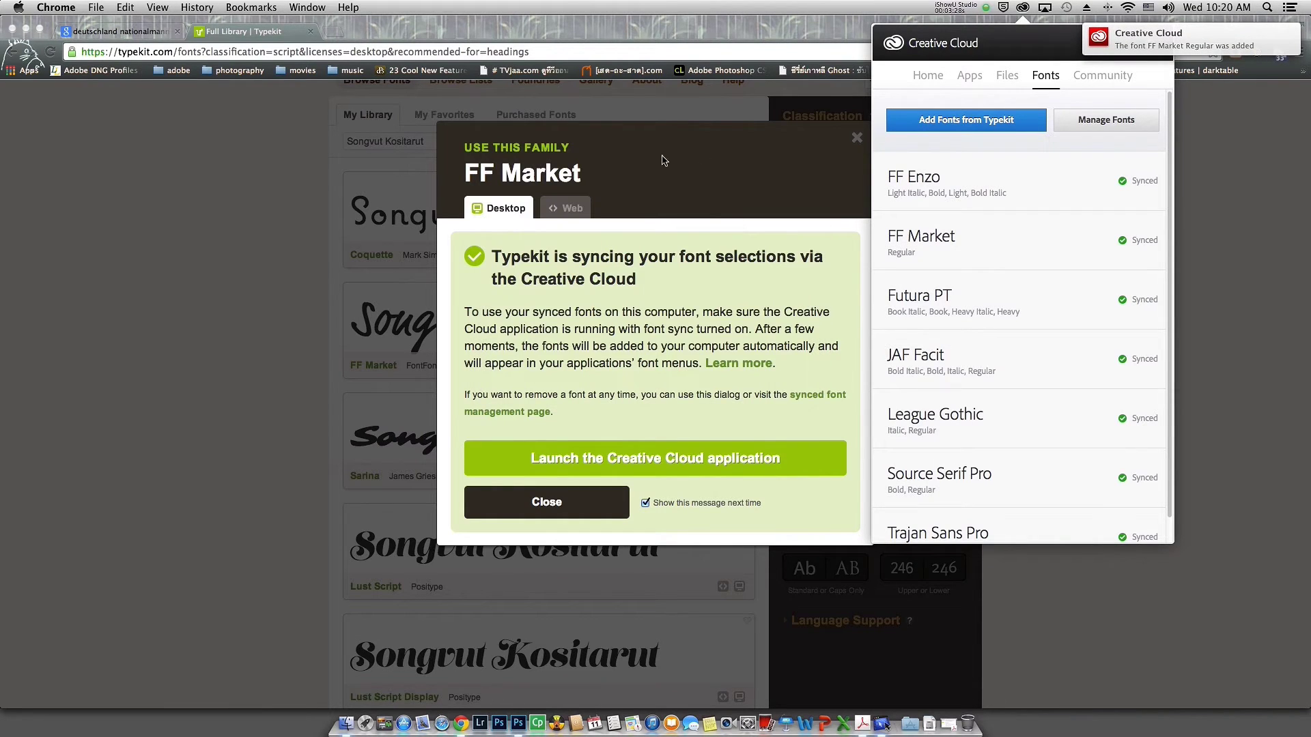
left_click(546, 506)
left_click(547, 507)
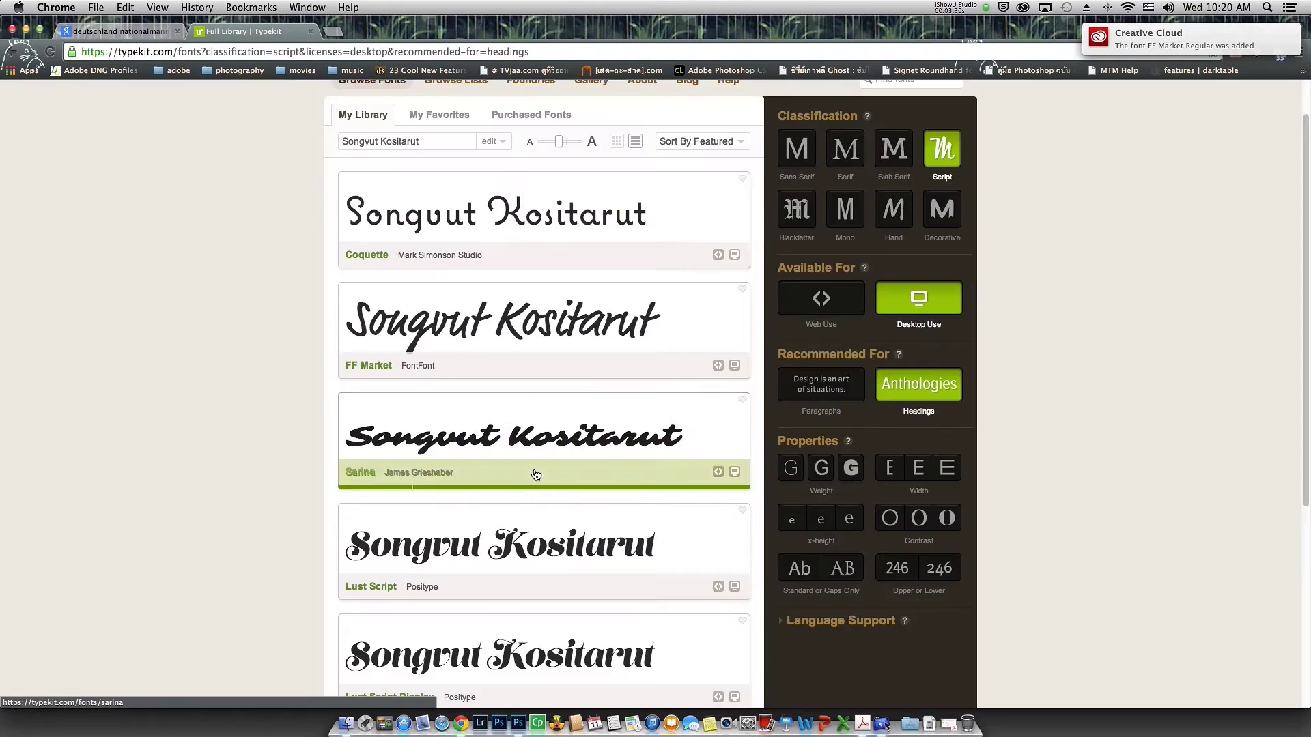
Step: Back in Photoshop, set the name in the Typekit-synced Market OT Regular font
left_click(524, 715)
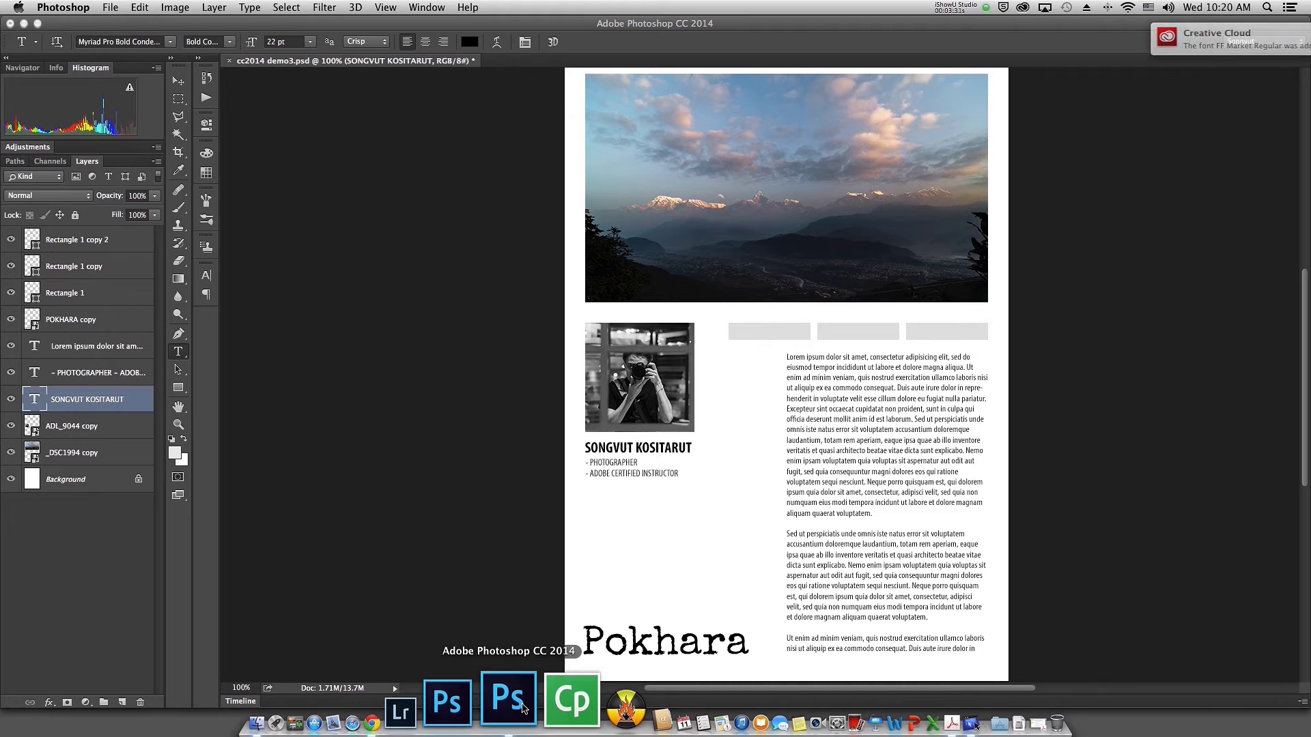
left_click(170, 42)
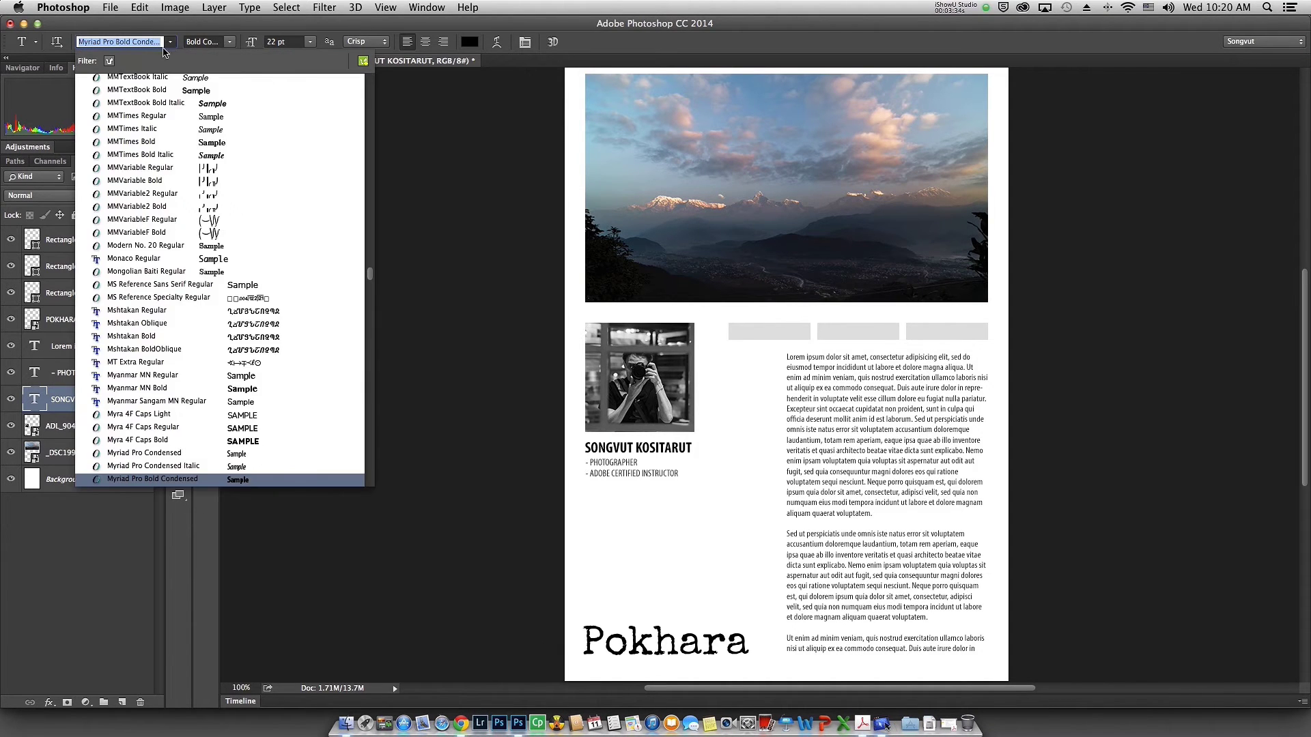
left_click(110, 62)
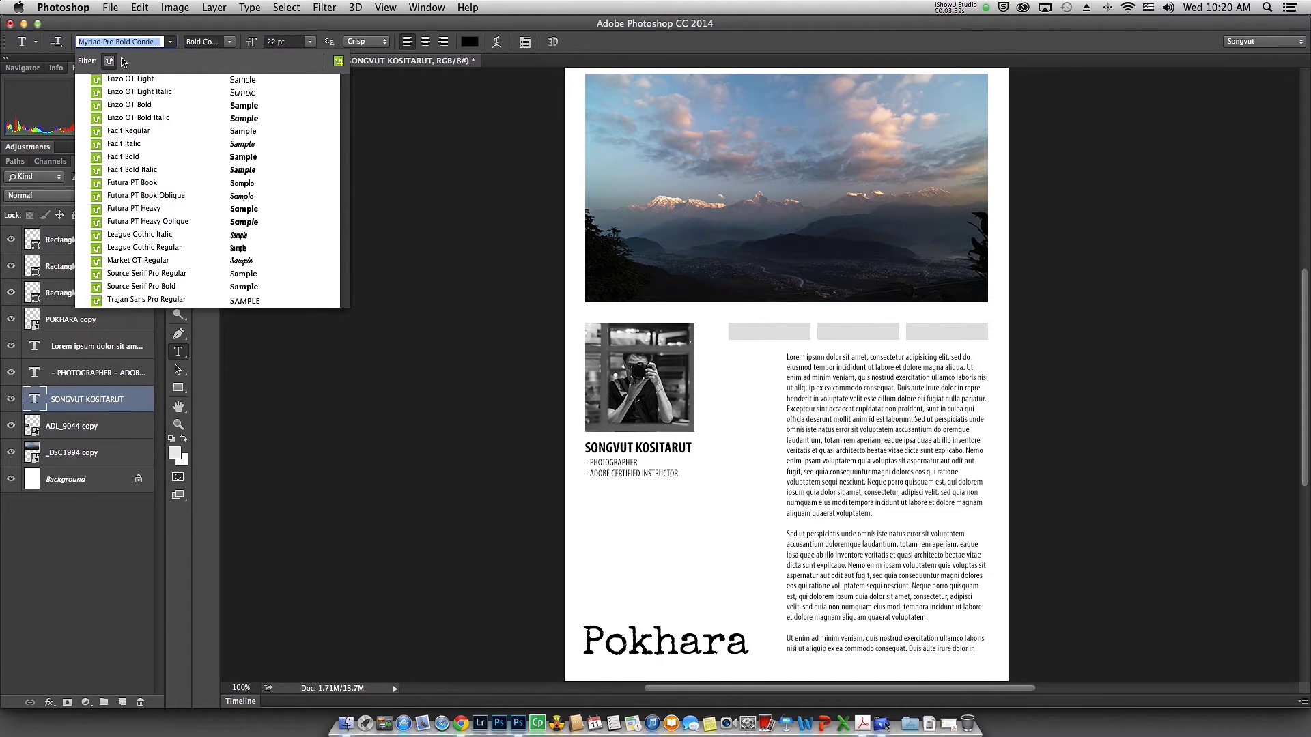
key("Down")
key("Down")
key("Down")
key("Down")
key("Down")
key("Down")
key("Down")
key("Down")
key("Down")
key("Down")
key("Down")
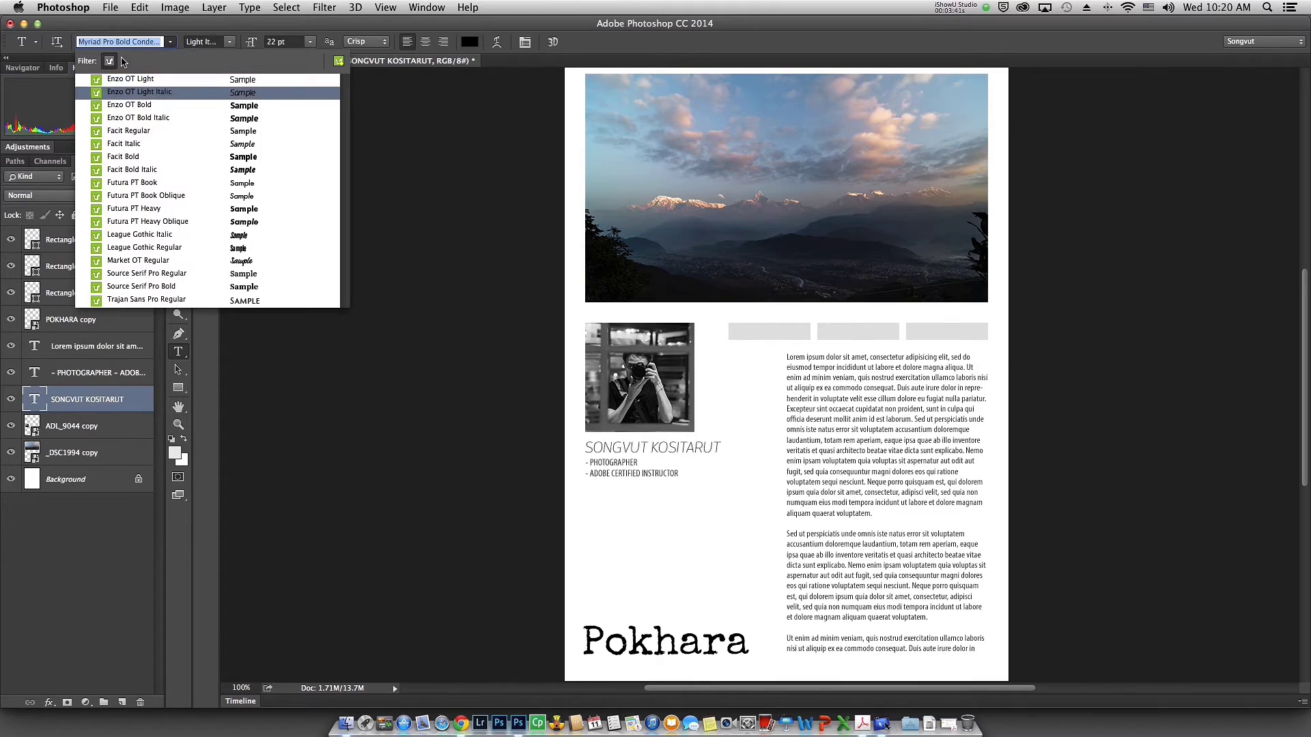
key("Down")
key("Down")
key("Down")
key("Down")
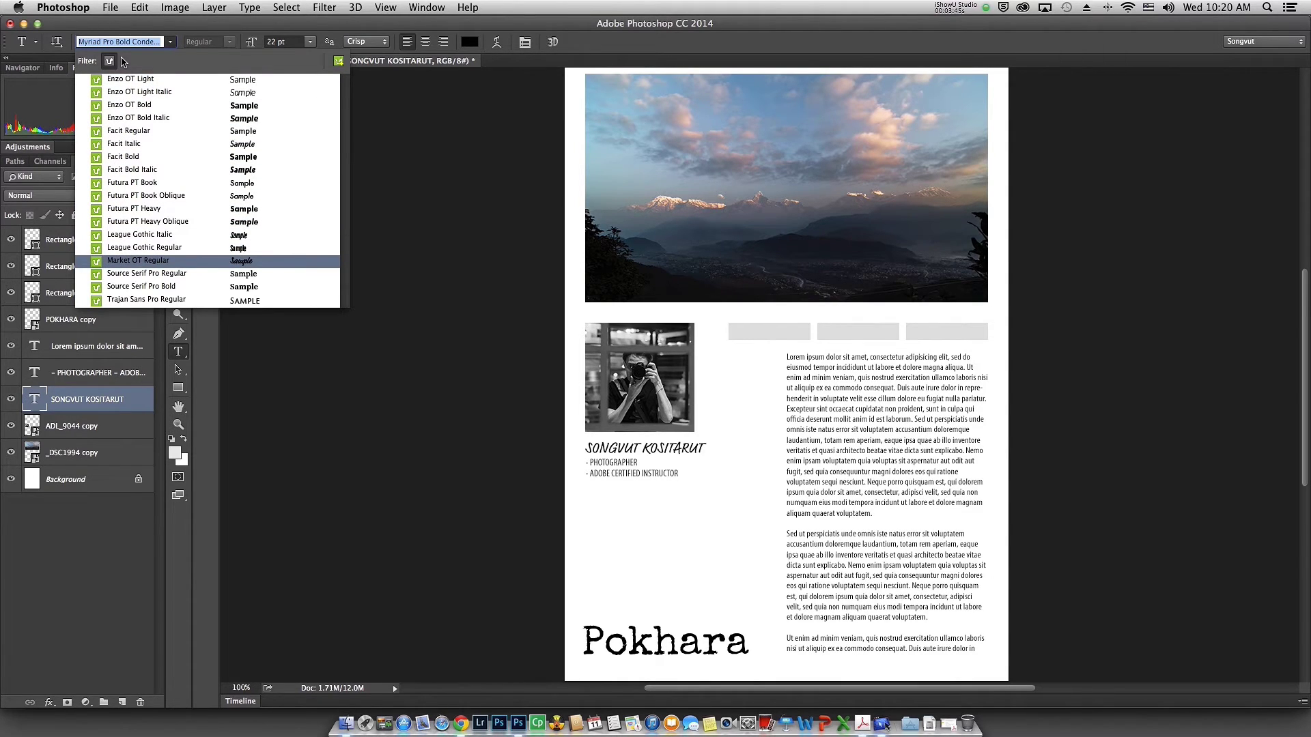
key("Return")
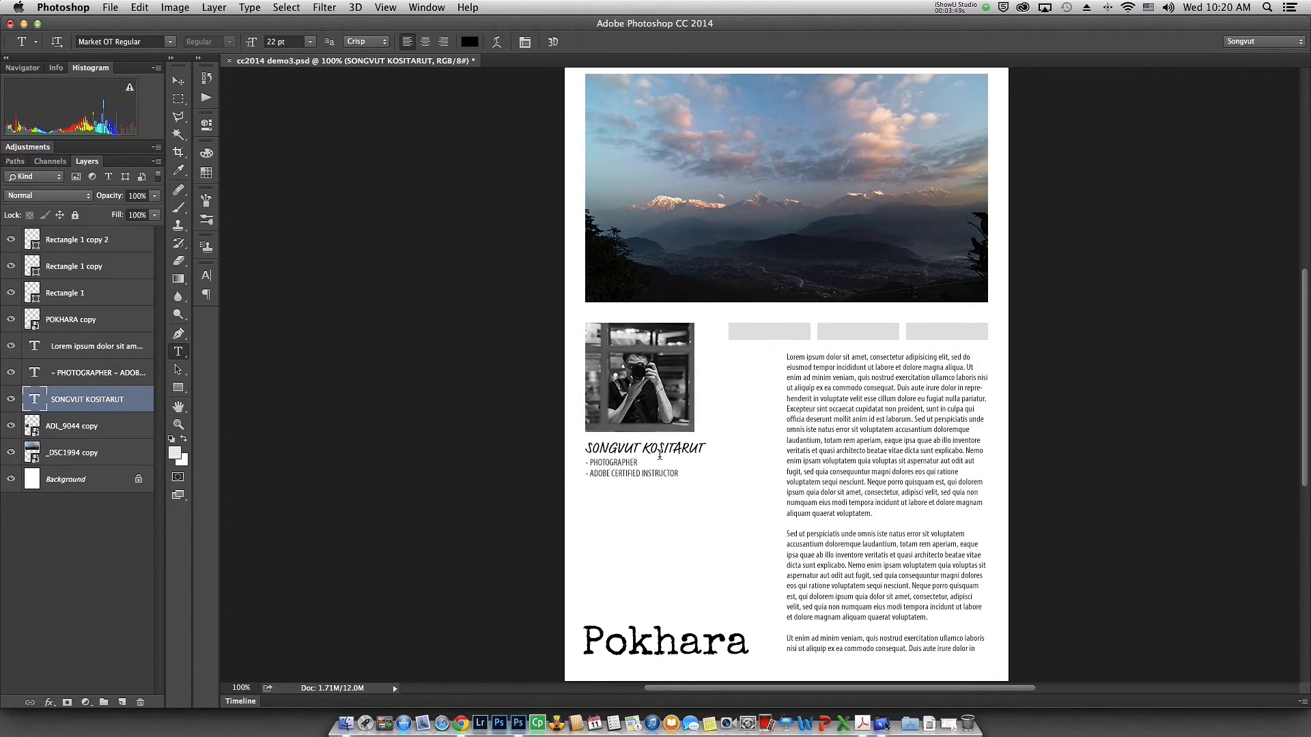
Step: Reduce the name's font size from 22 pt to 20 pt
left_click(310, 41)
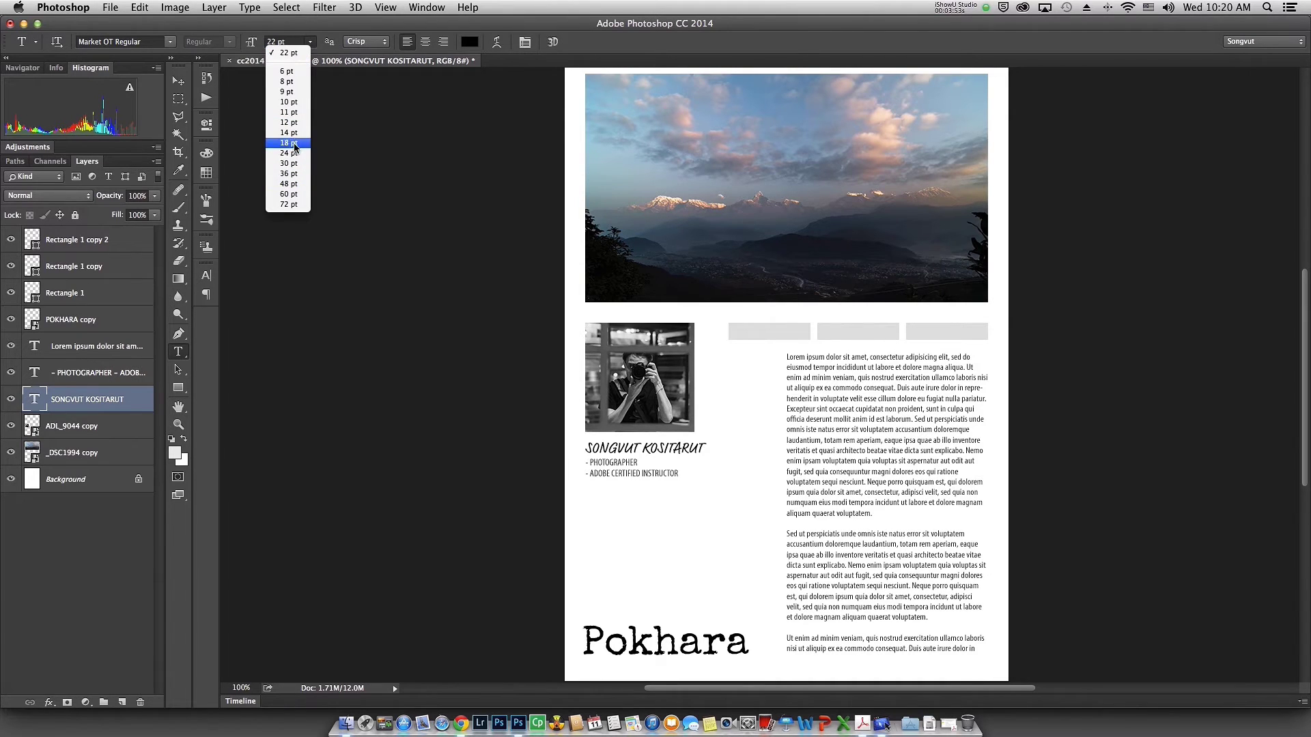
left_click(287, 53)
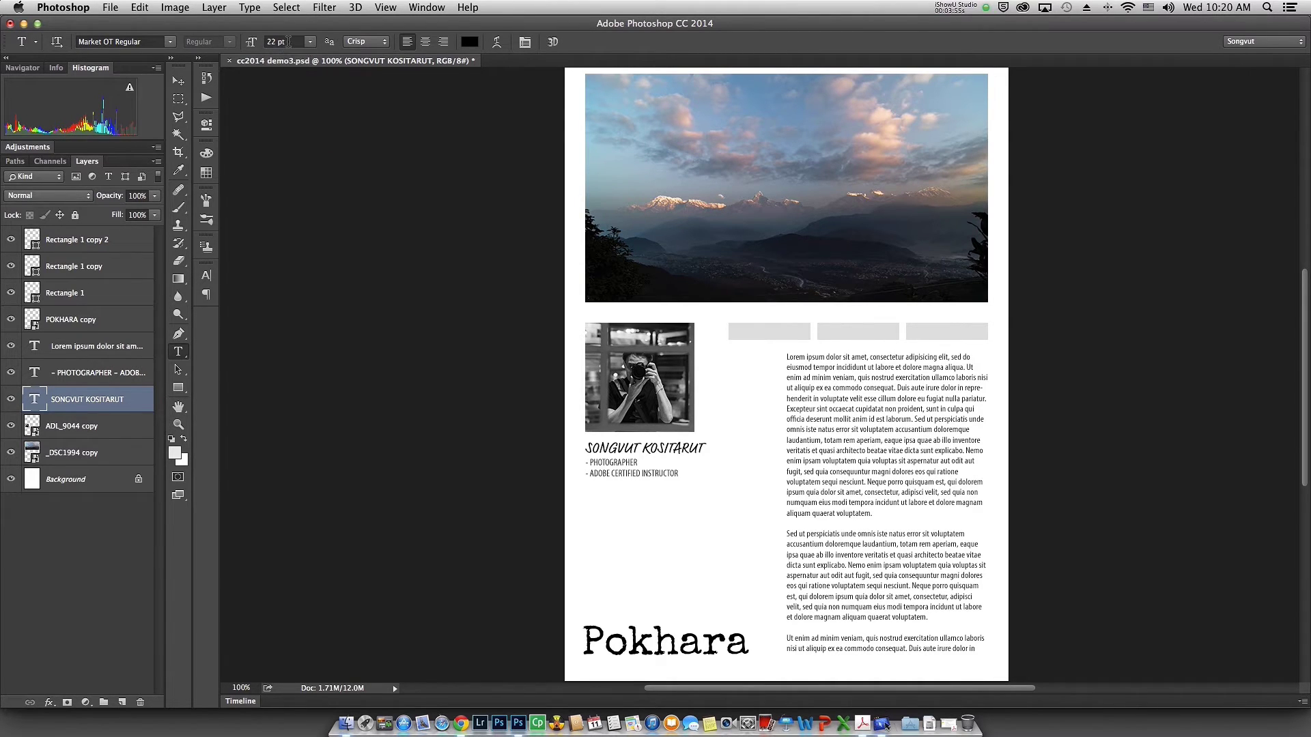
type("20")
key("Return")
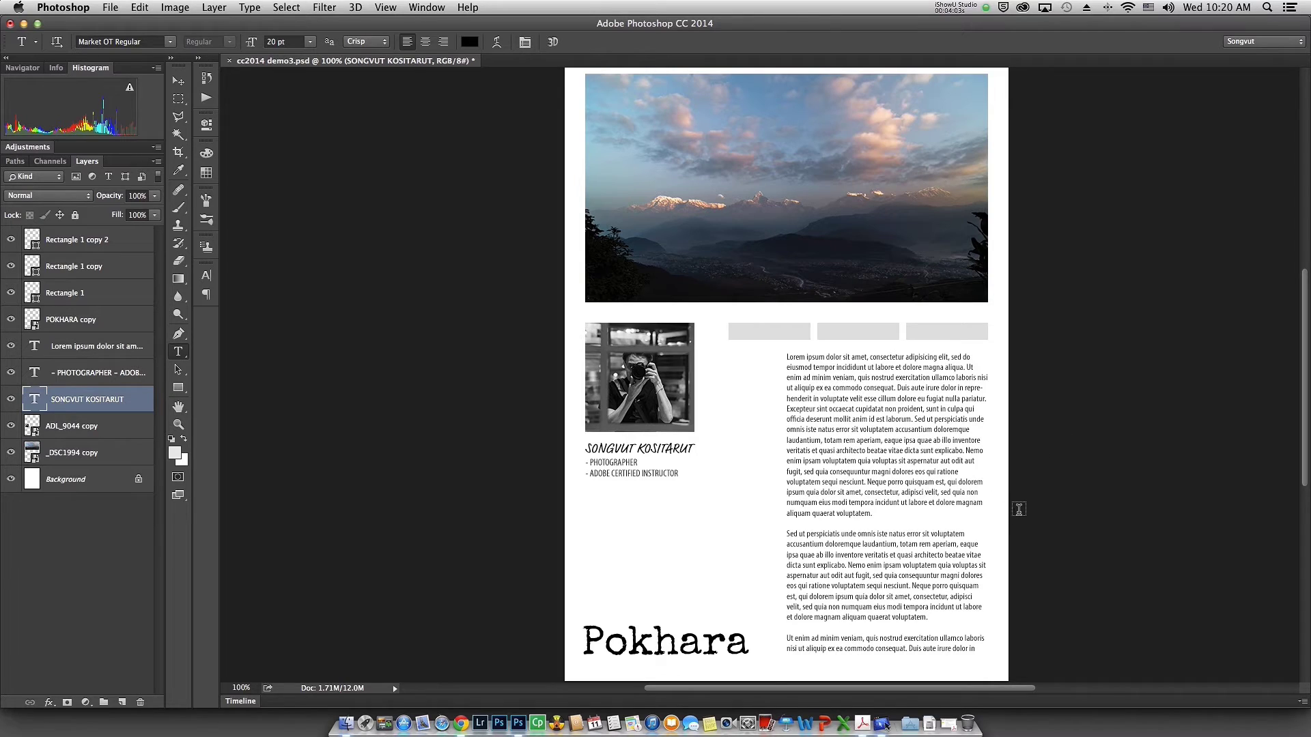
left_click(170, 43)
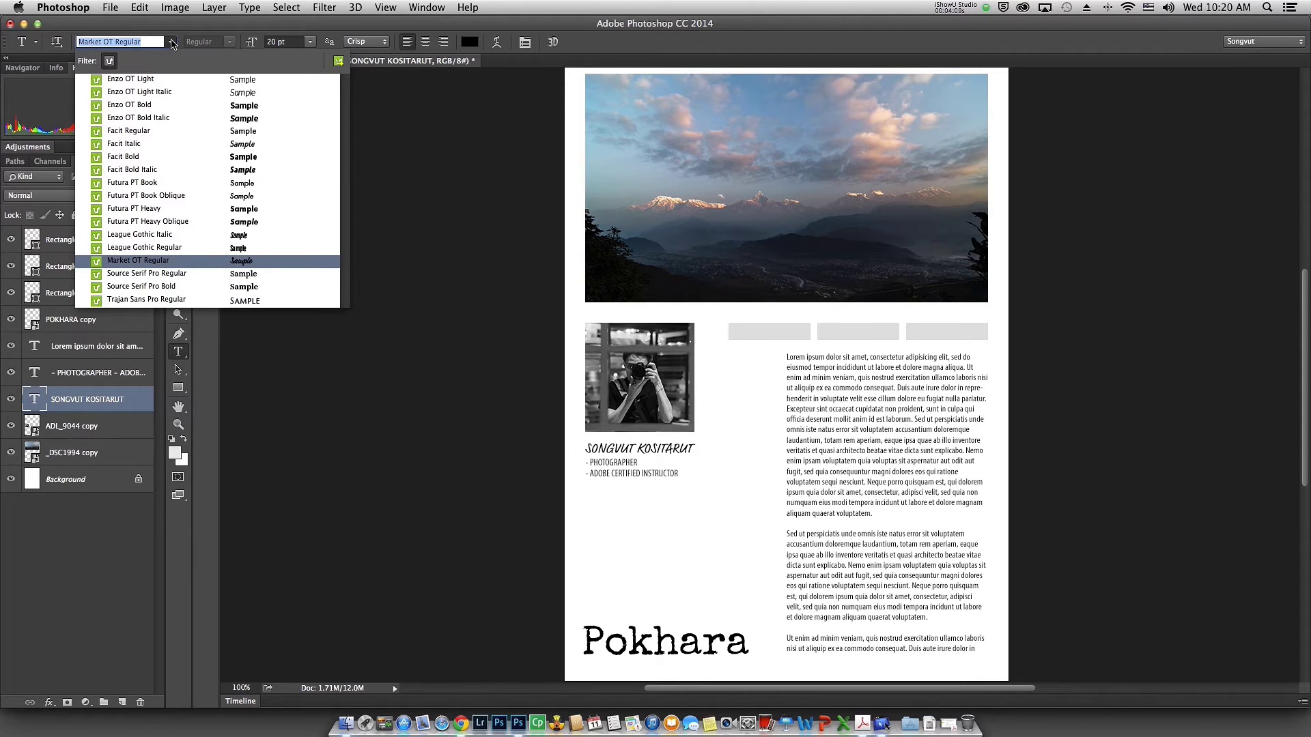
Step: Visit Typekit via Type > Add Fonts from Typekit, then return and open the Character panel
left_click(171, 43)
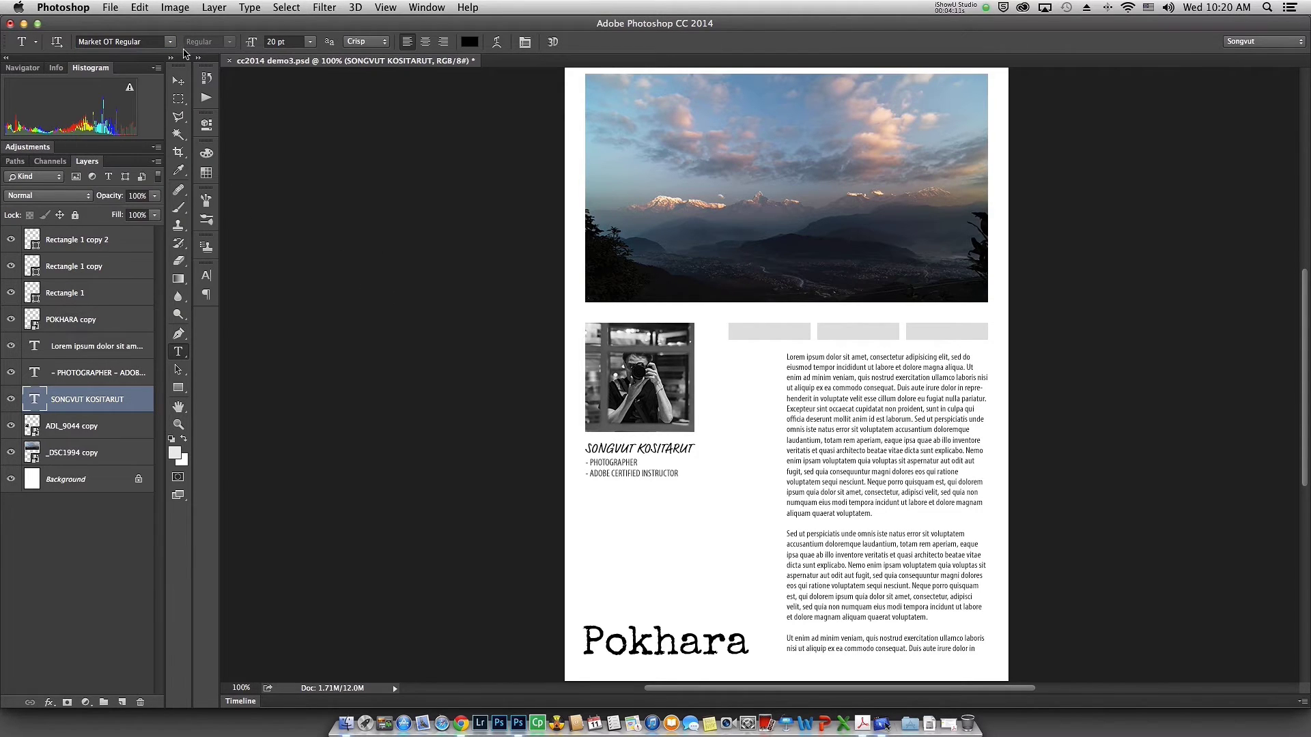
left_click(172, 43)
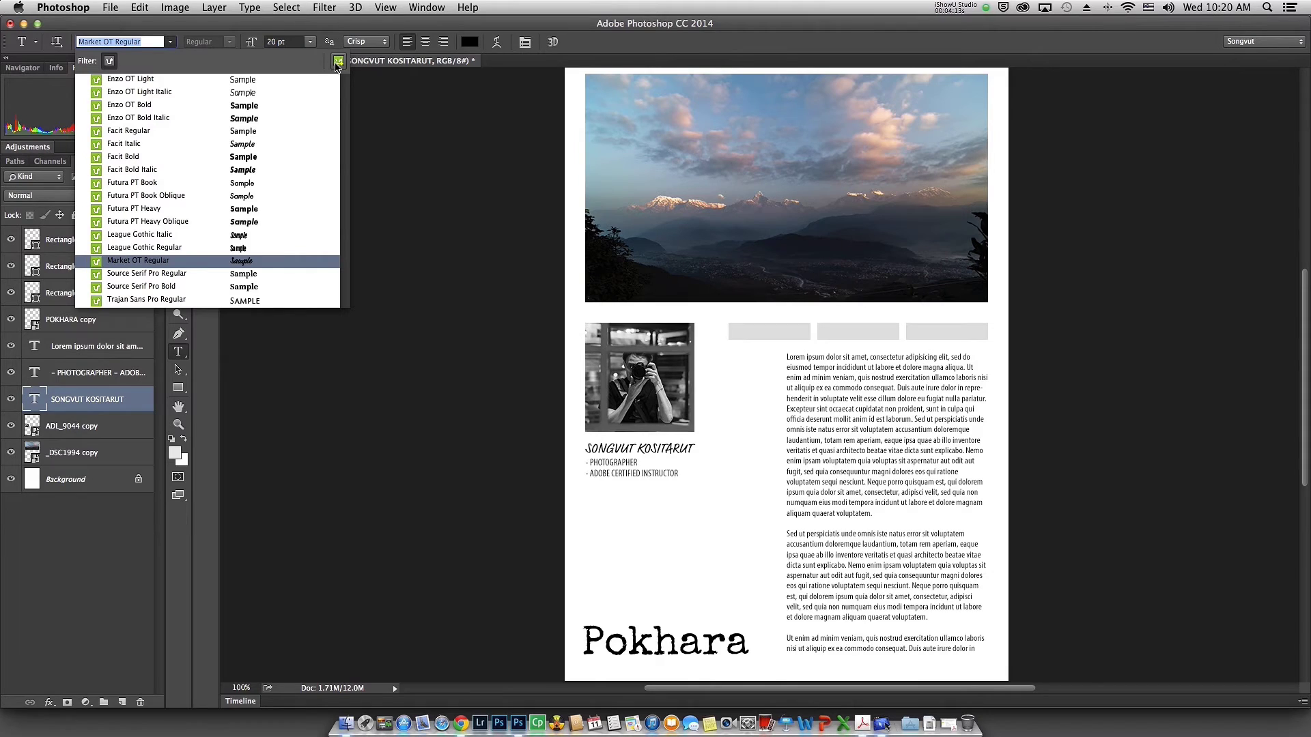
left_click(380, 96)
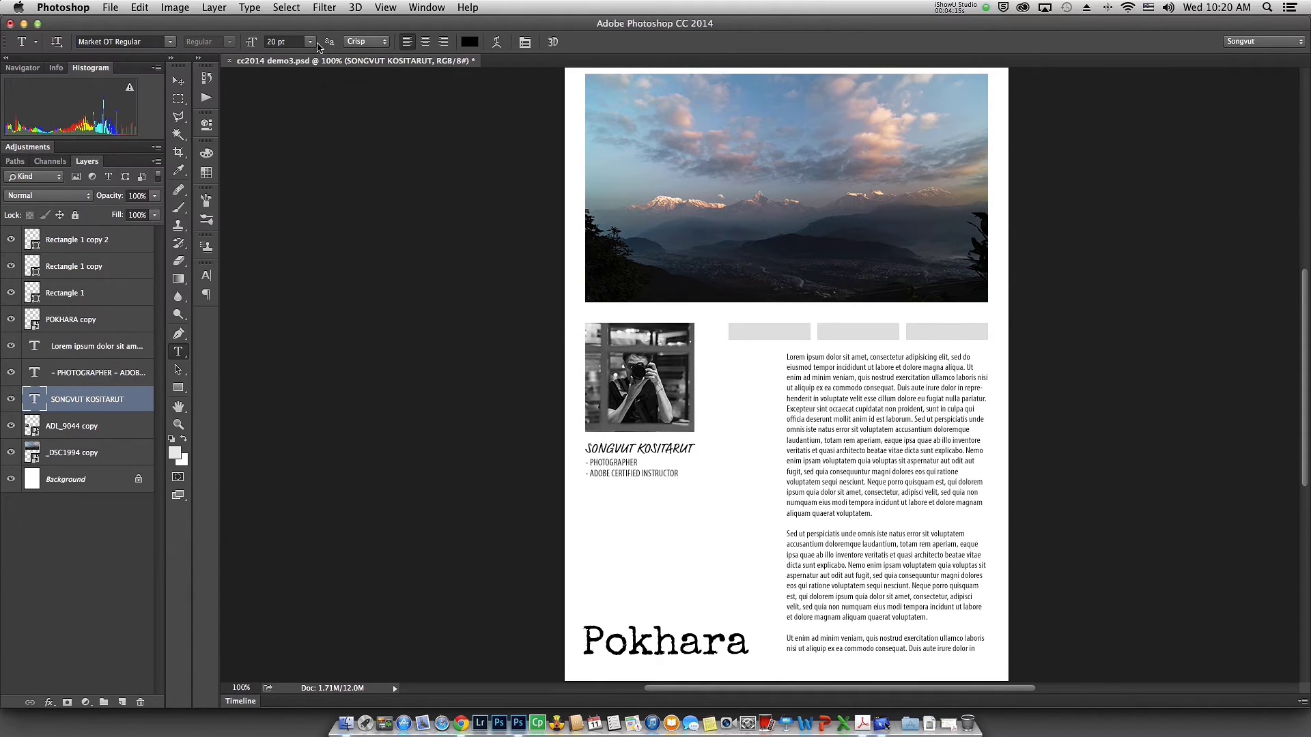
left_click(250, 8)
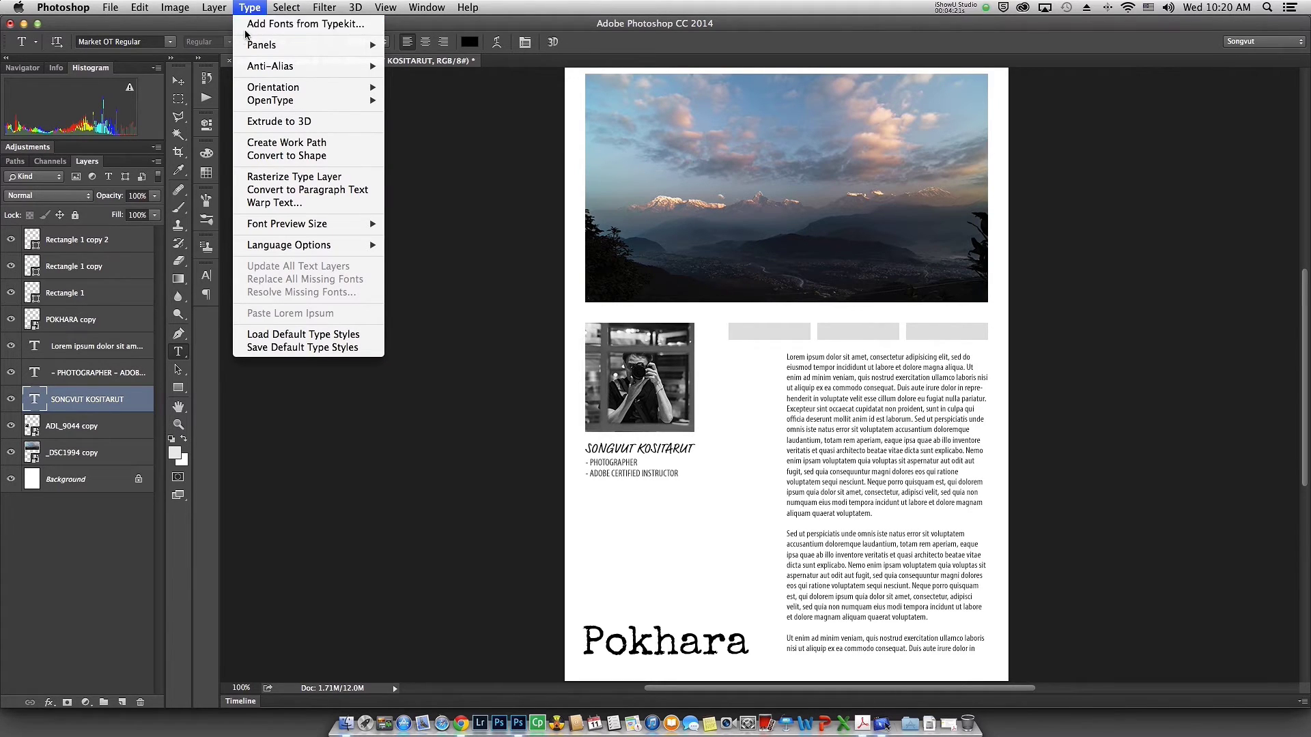
left_click(293, 26)
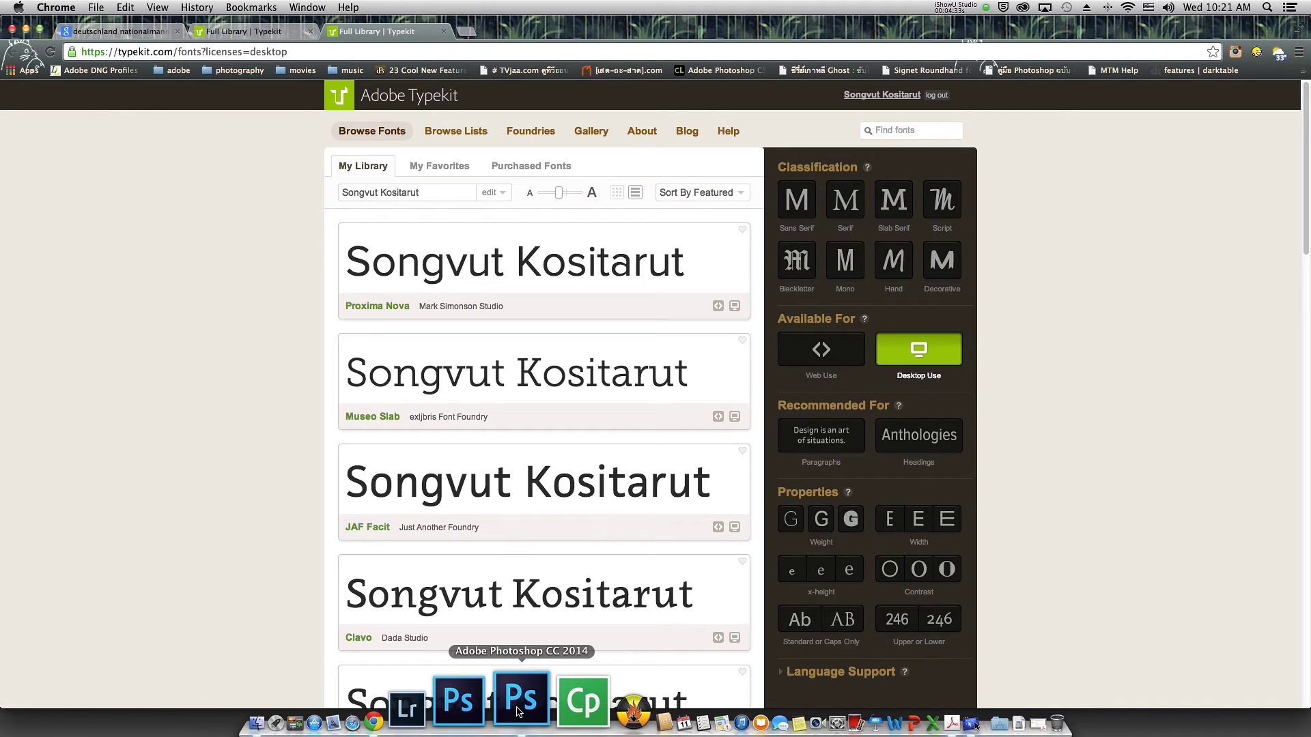
left_click(517, 712)
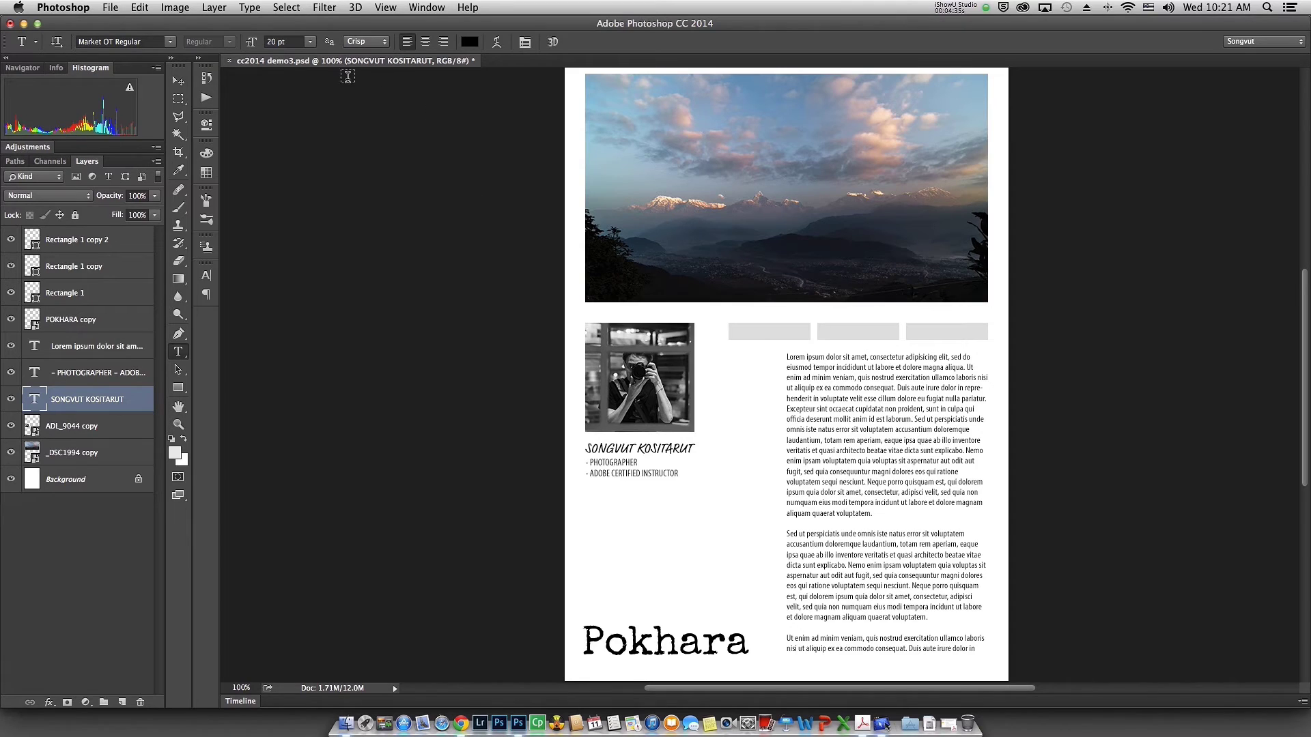
left_click(207, 280)
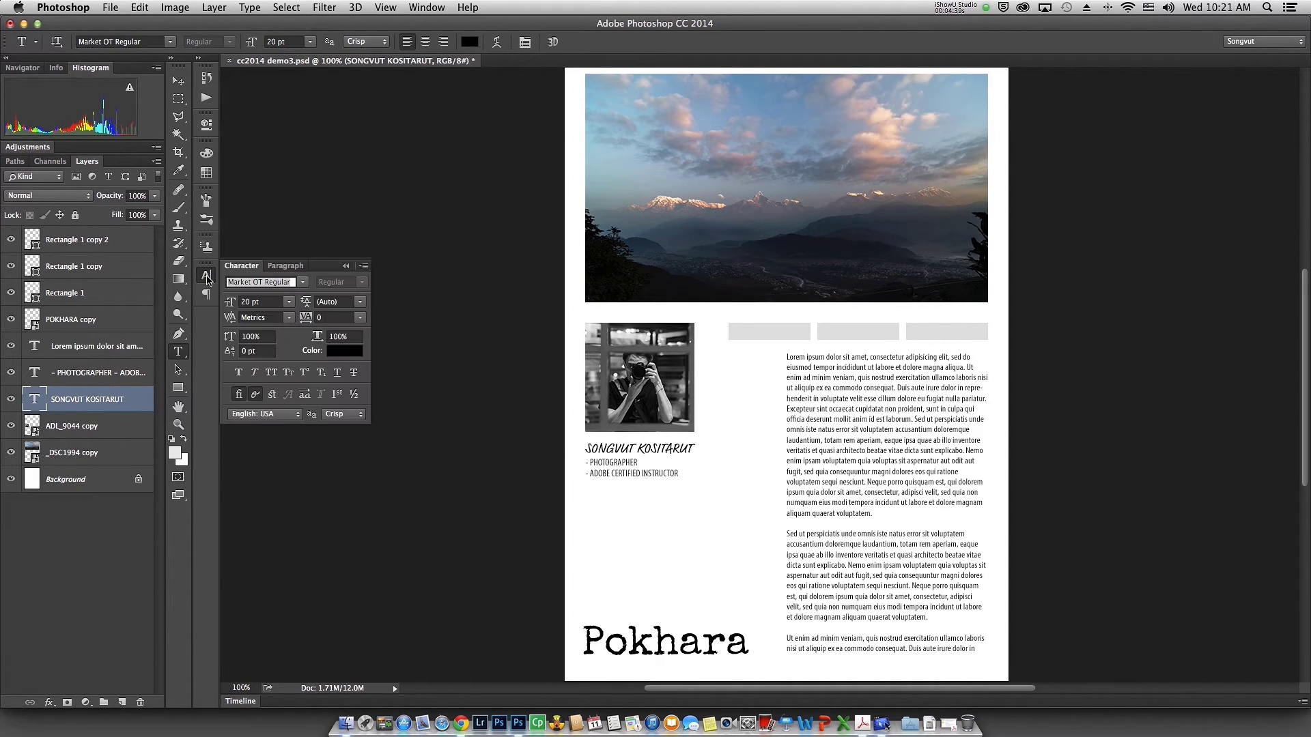
Step: Toggle the Typekit filter in the Character panel's font list, then open the Typekit font library
left_click(301, 285)
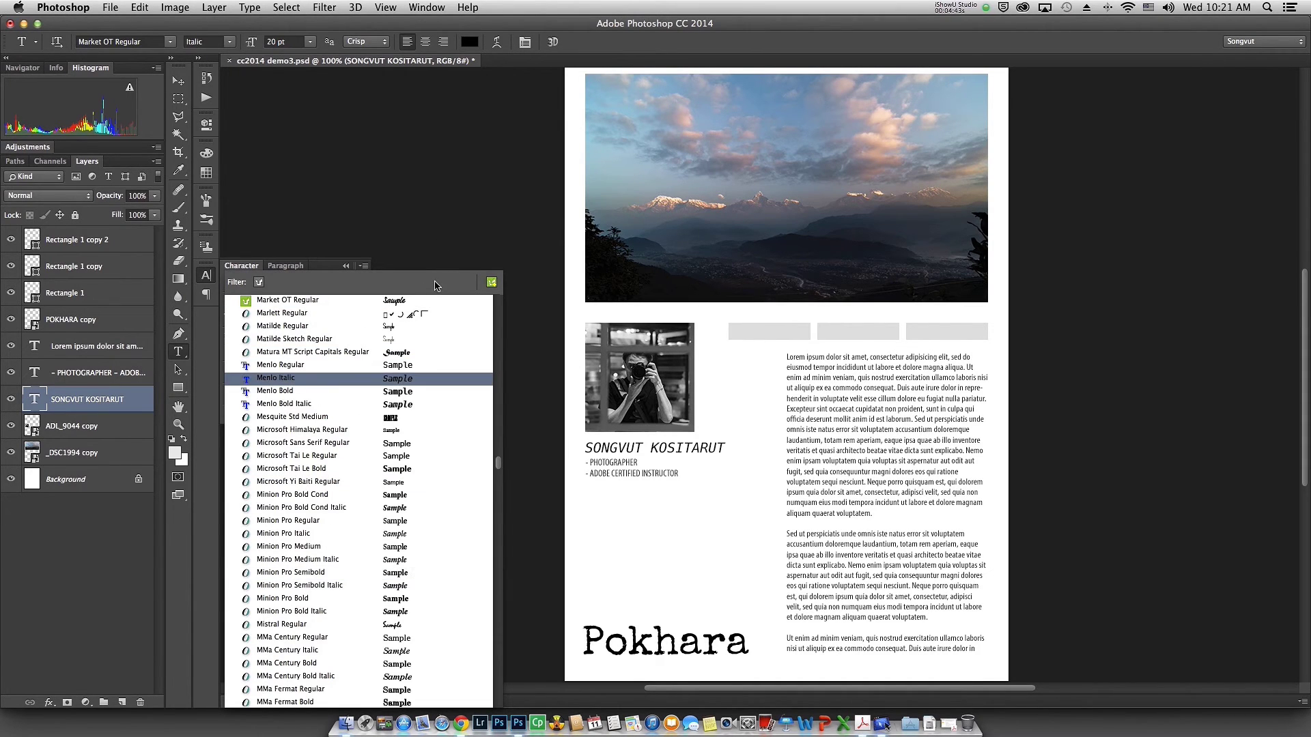
left_click(492, 282)
left_click(260, 285)
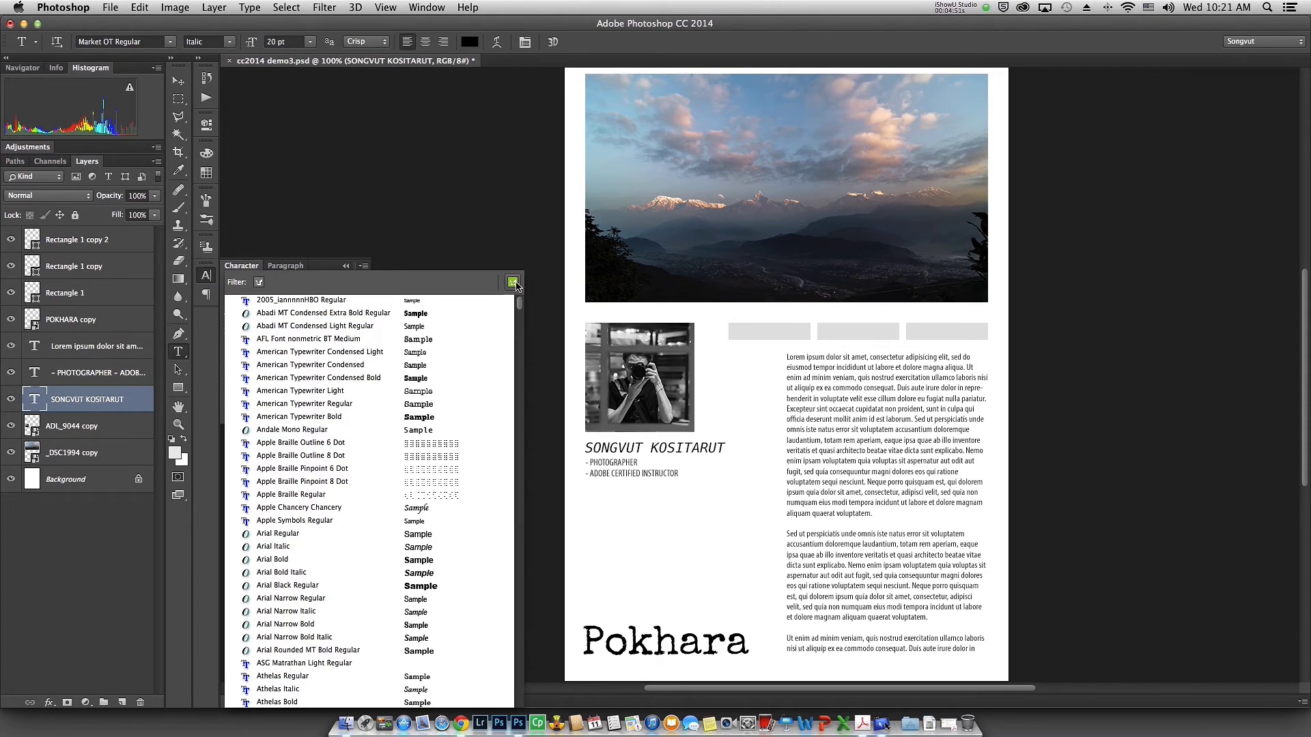
left_click(513, 283)
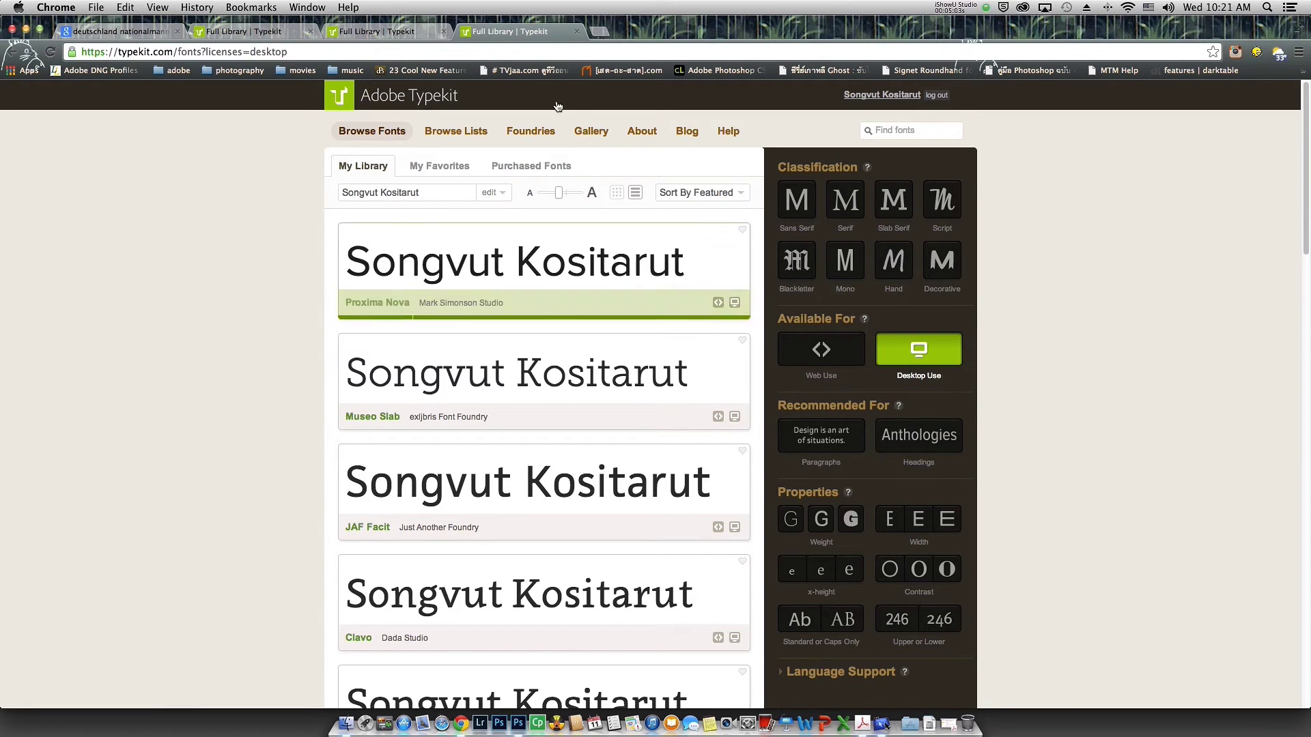
Step: Switch from the Chrome Typekit page back to Photoshop
left_click(517, 715)
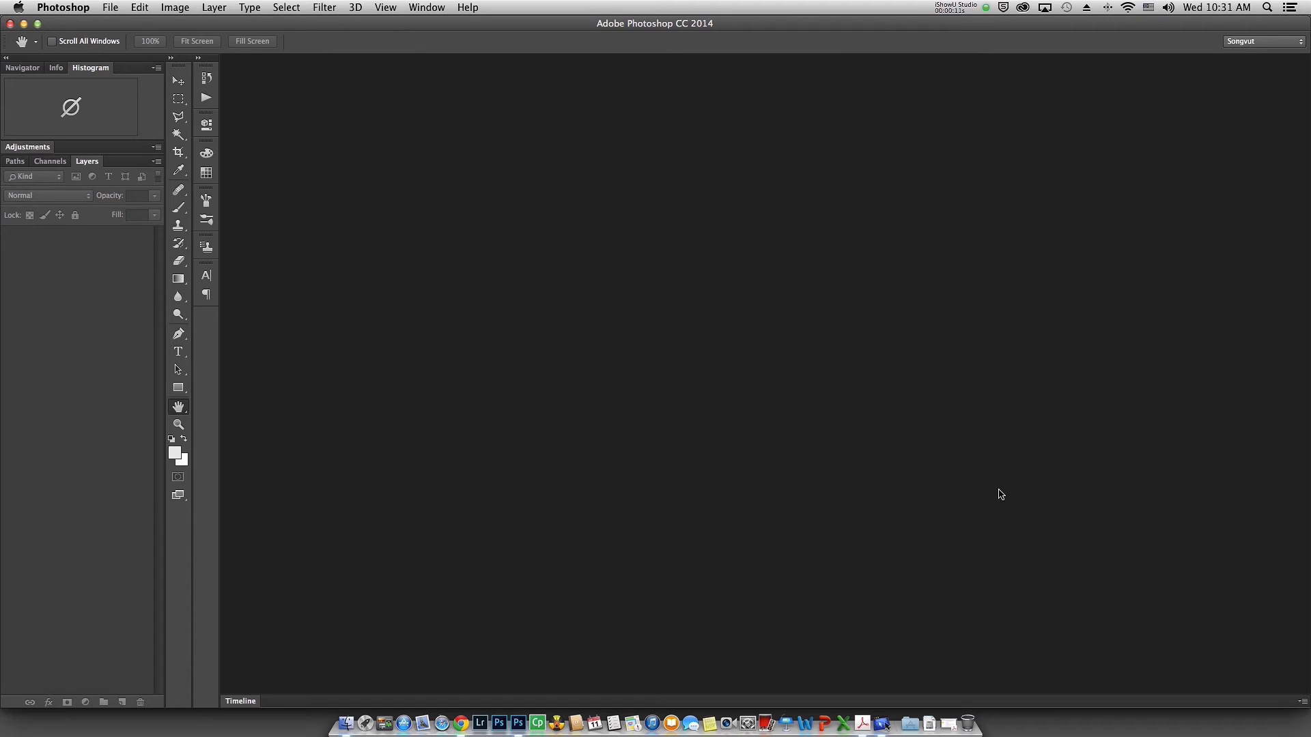
Step: Reopen cc2014 demo3.psd from File > Open Recent
left_click(109, 7)
mouse_move(179, 76)
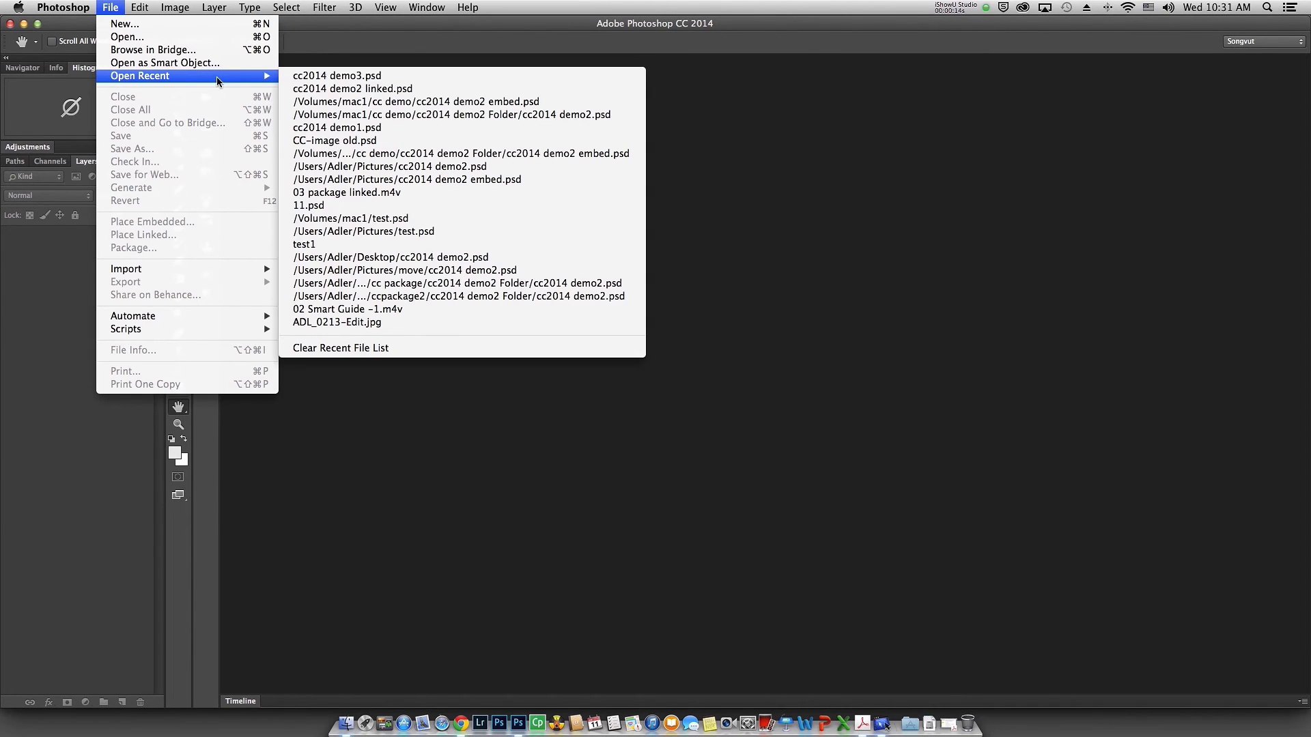
left_click(308, 76)
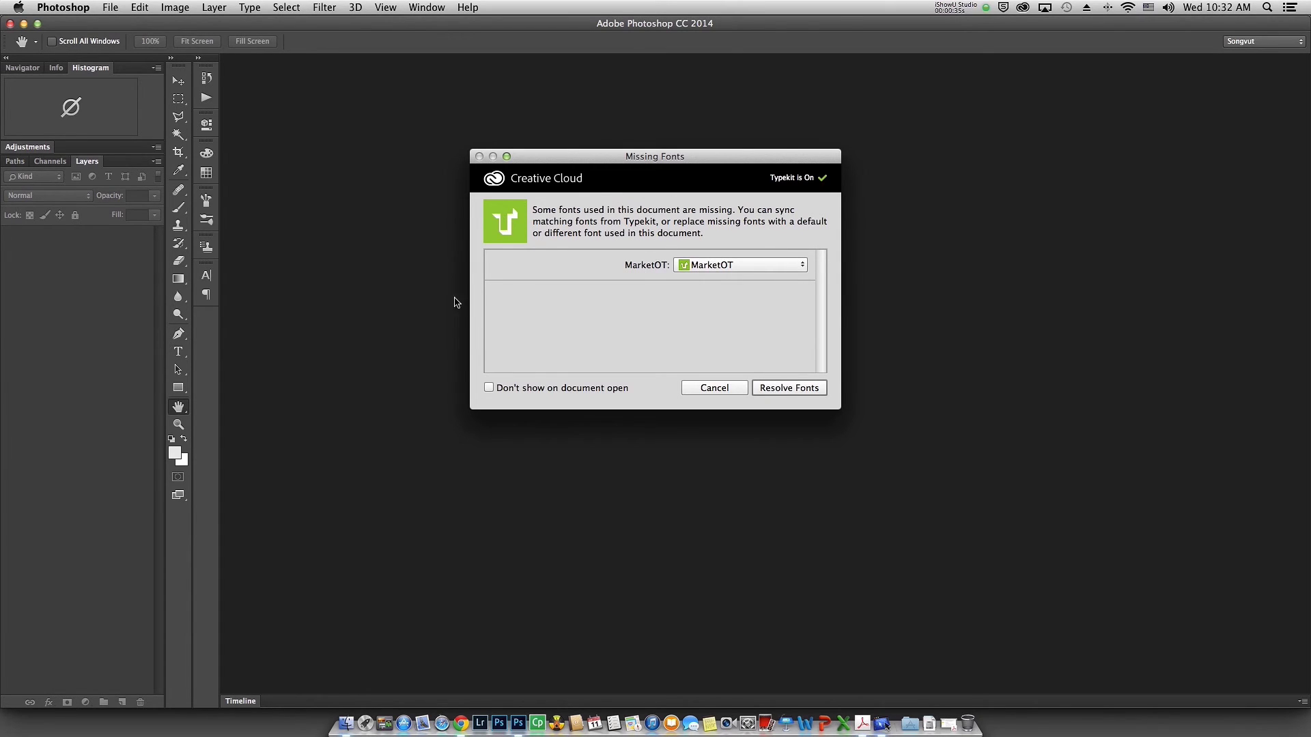
Step: Keep MarketOT in the Missing Fonts dialog and resolve it through Typekit
left_click(800, 265)
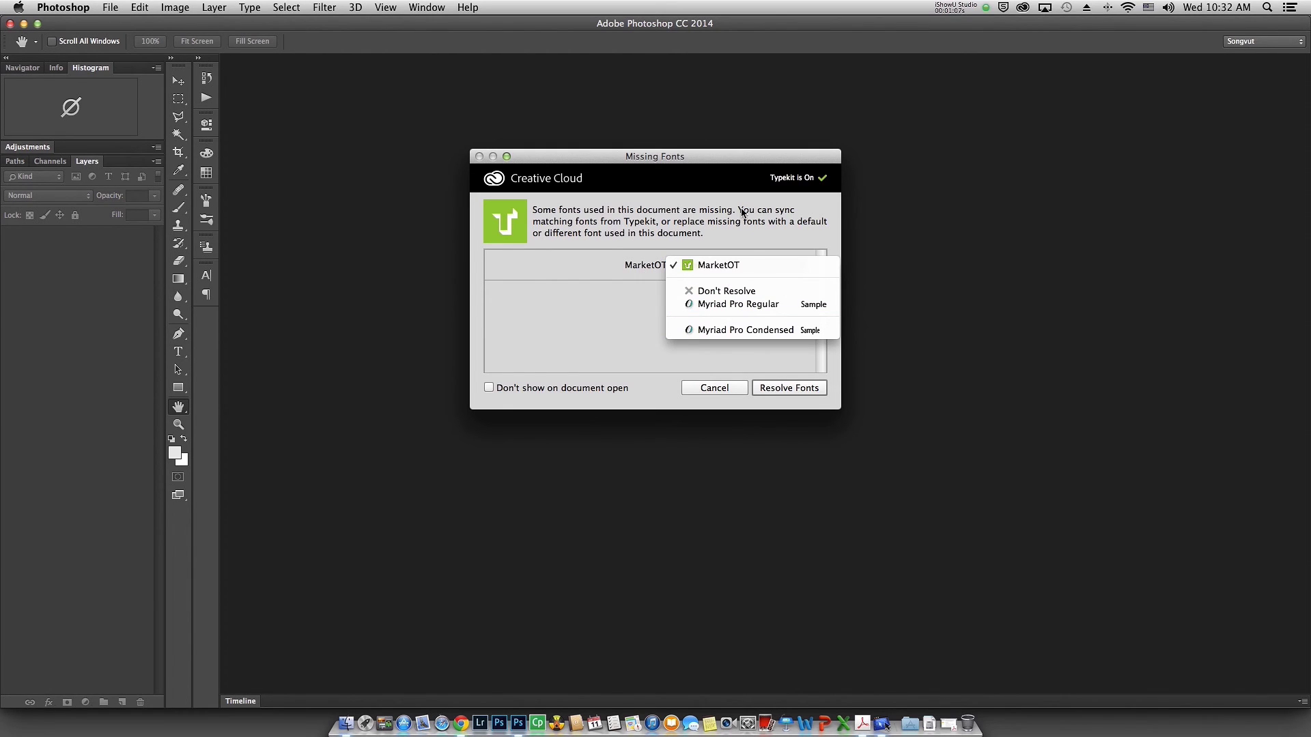
left_click(713, 265)
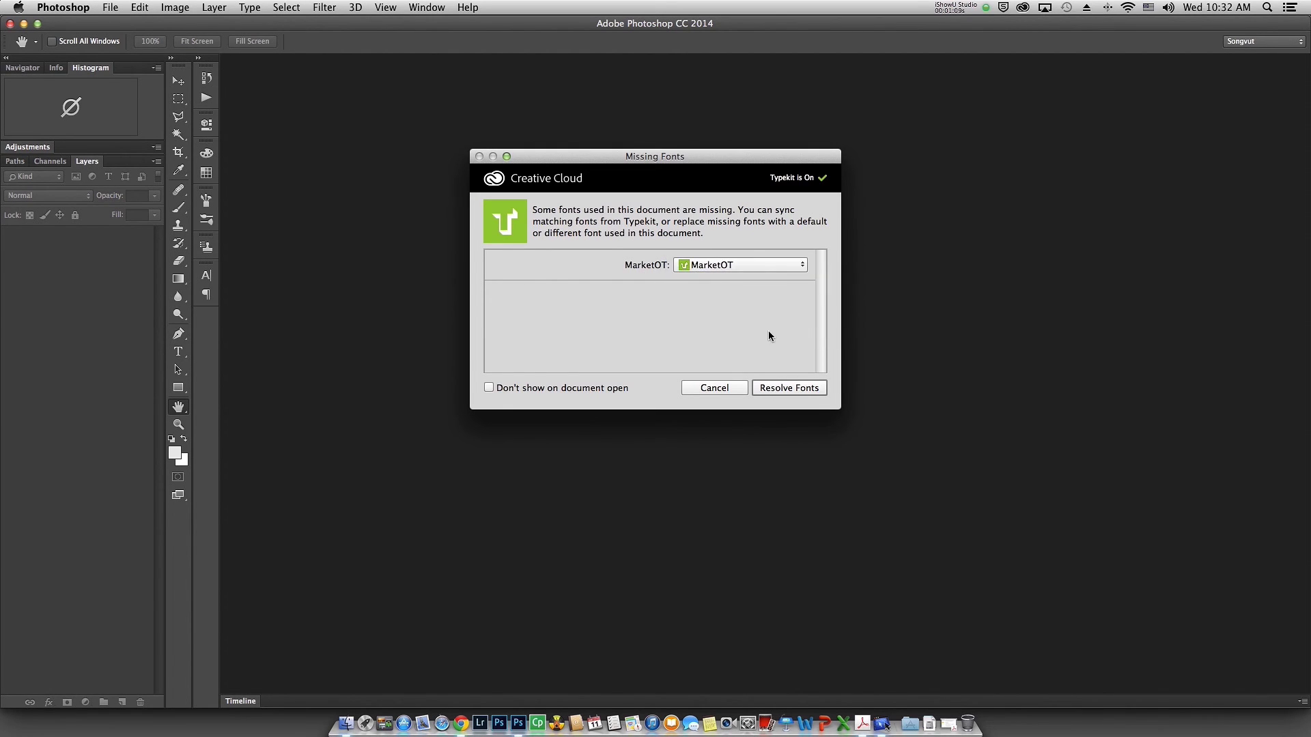
left_click(789, 388)
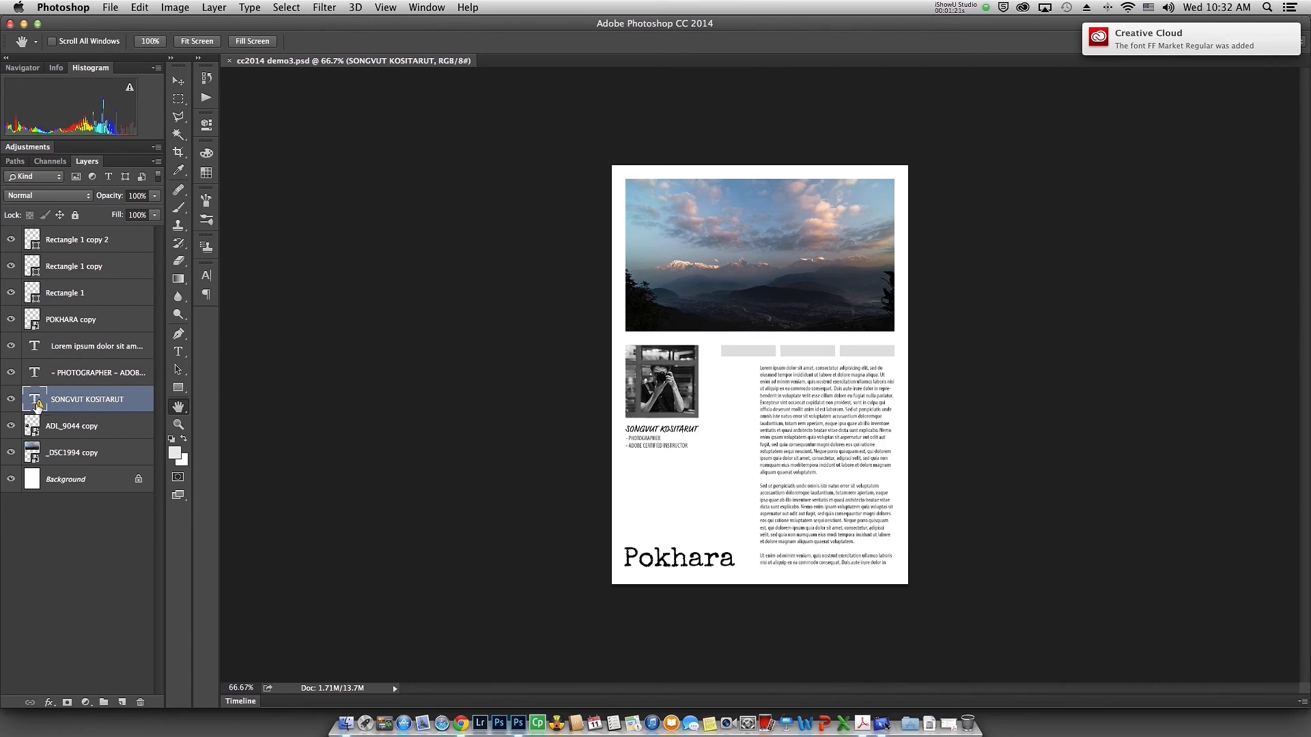
double_click(39, 404)
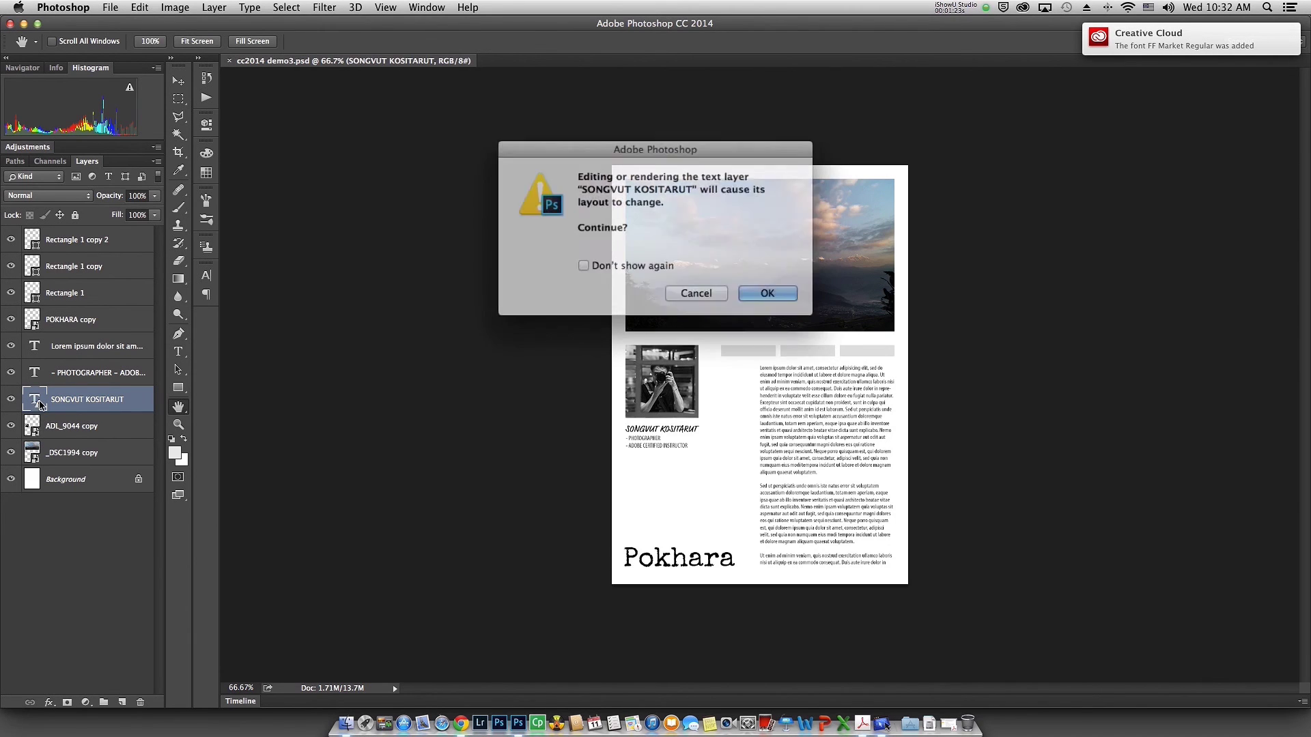
left_click(751, 290)
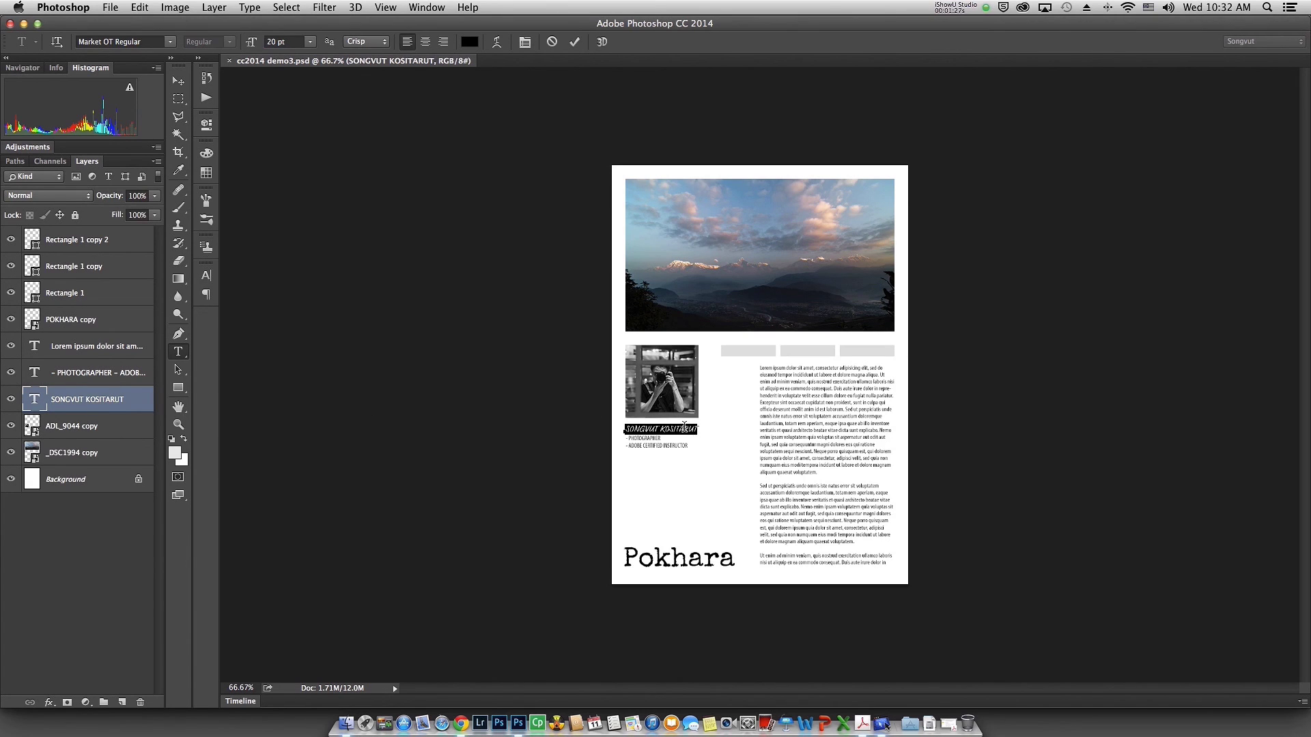
left_click(34, 401)
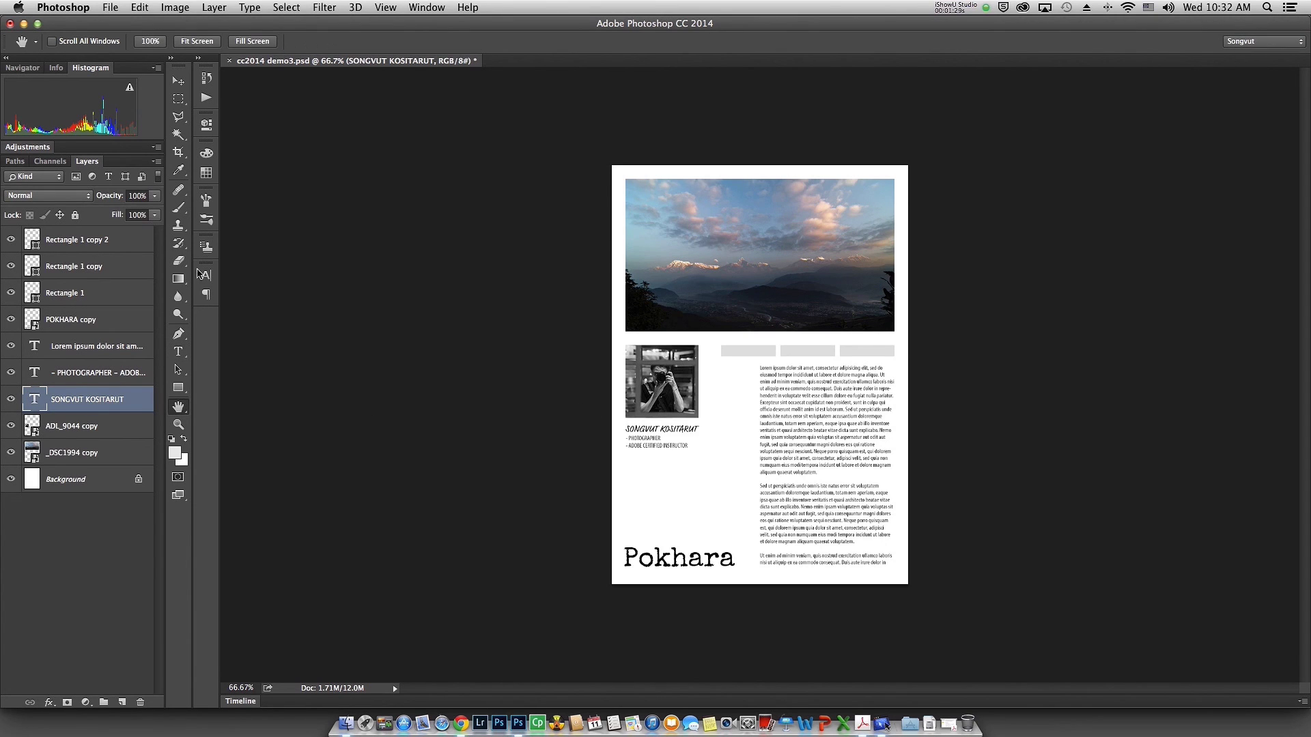